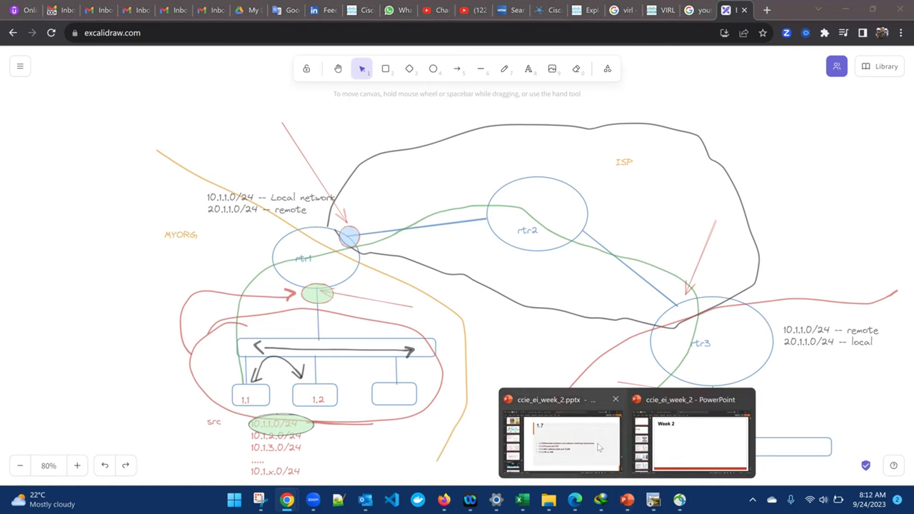
# Switch to the remote desktop session and launch VM Maestro.
pyautogui.click(600, 448)
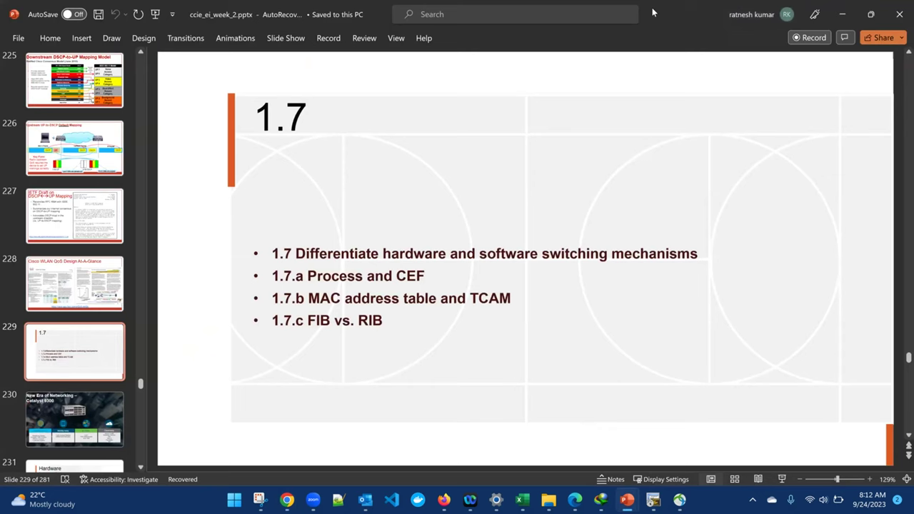
pyautogui.hotkey('alt', 'Tab')
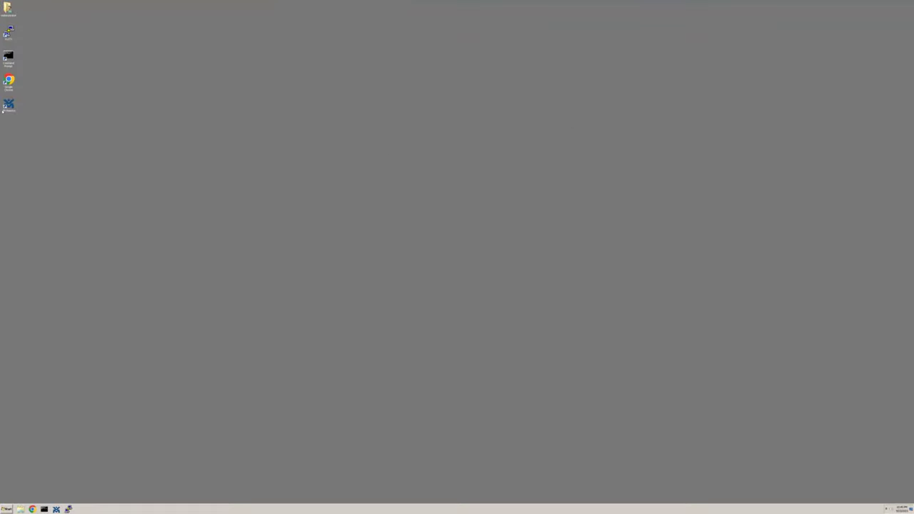
pyautogui.click(9, 109)
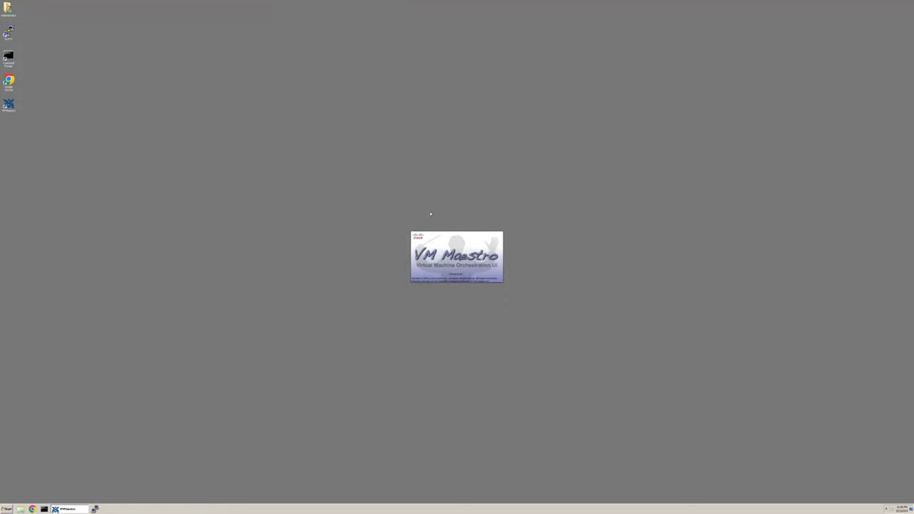
pyautogui.rightClick(654, 180)
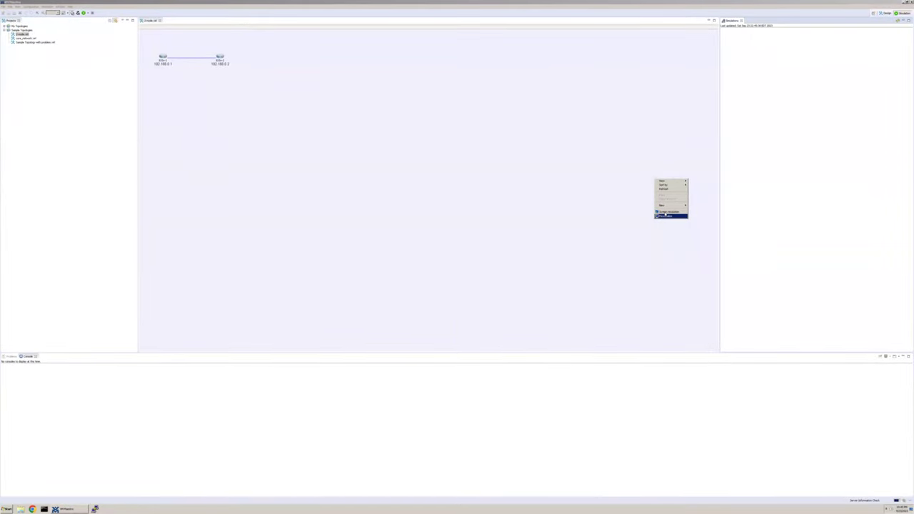
pyautogui.click(665, 212)
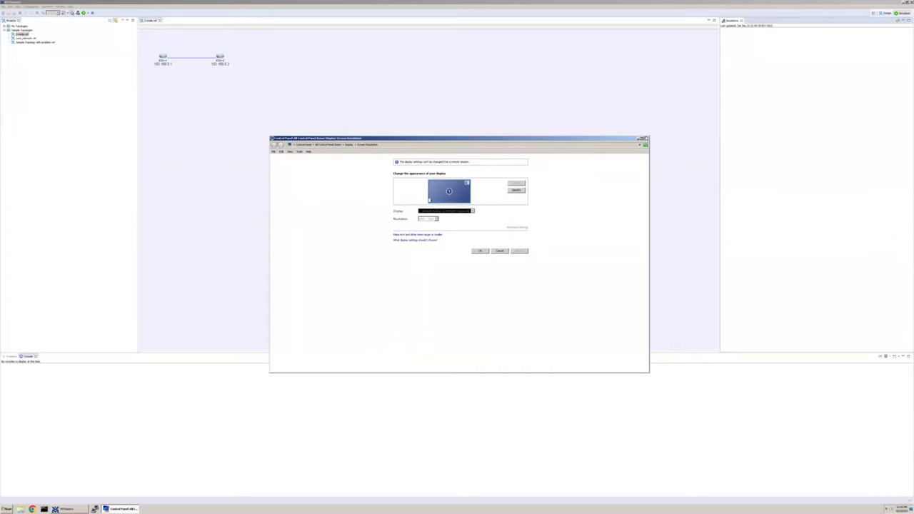
pyautogui.click(646, 138)
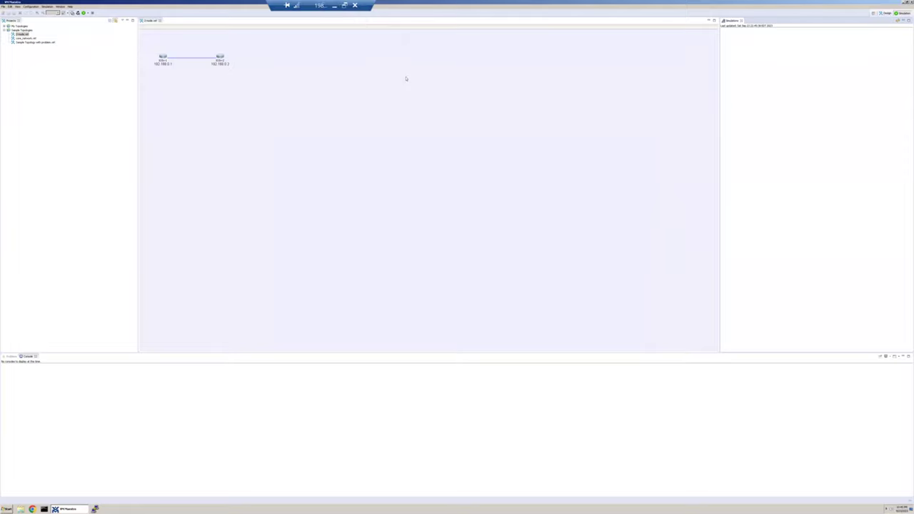
# Minimize the remote session and set the local built-in display's resolution to 1920 × 1080, keeping the changes.
pyautogui.click(335, 7)
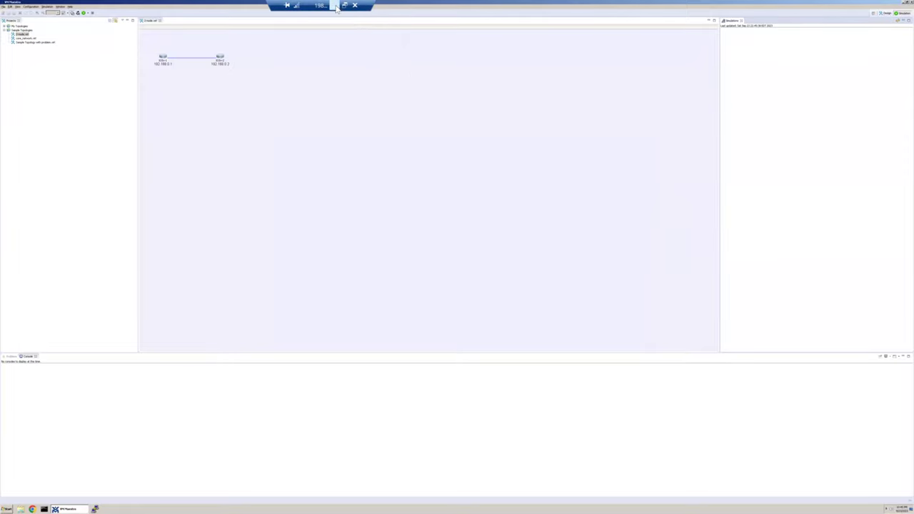
pyautogui.click(846, 11)
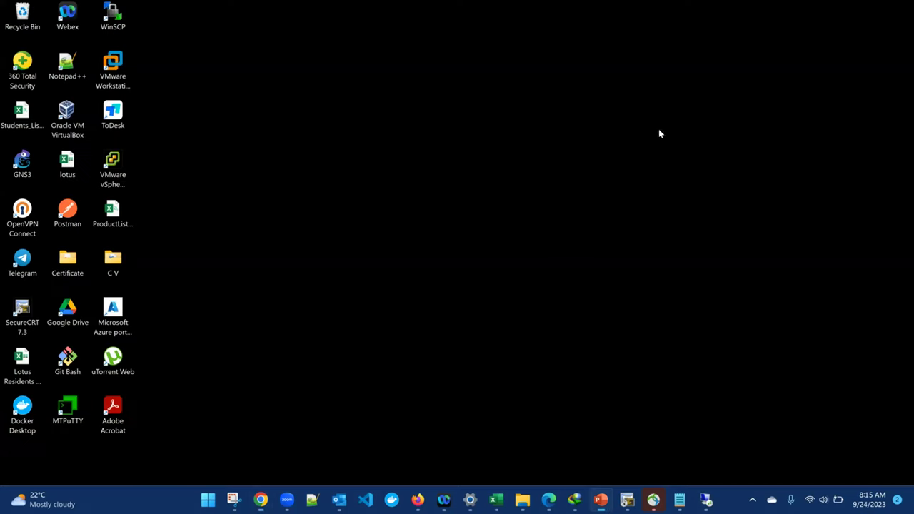
pyautogui.rightClick(584, 155)
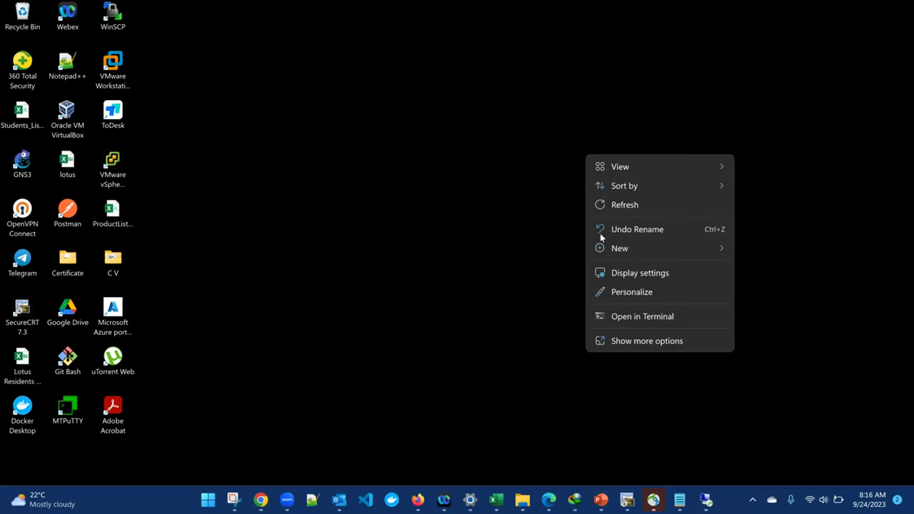
pyautogui.click(623, 275)
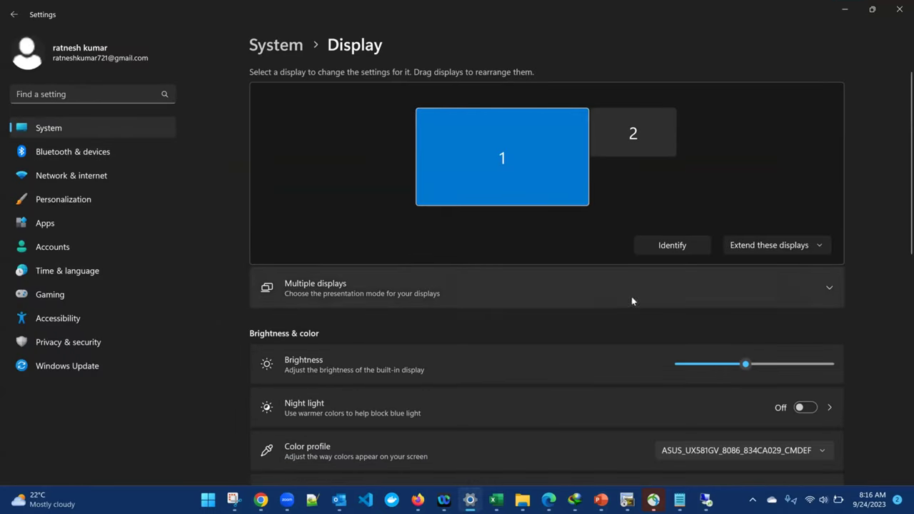
pyautogui.scroll(-3, 575, 348)
pyautogui.scroll(-1, 575, 348)
pyautogui.scroll(-5, 576, 348)
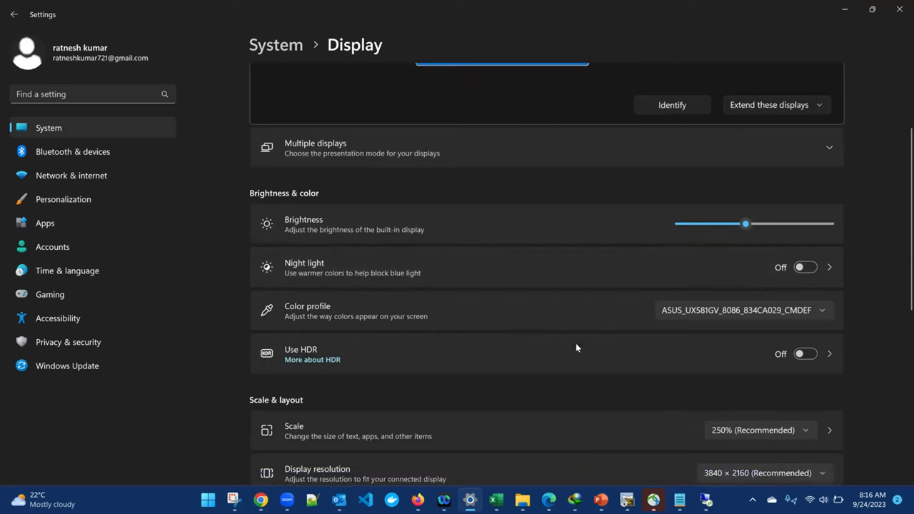
pyautogui.click(819, 300)
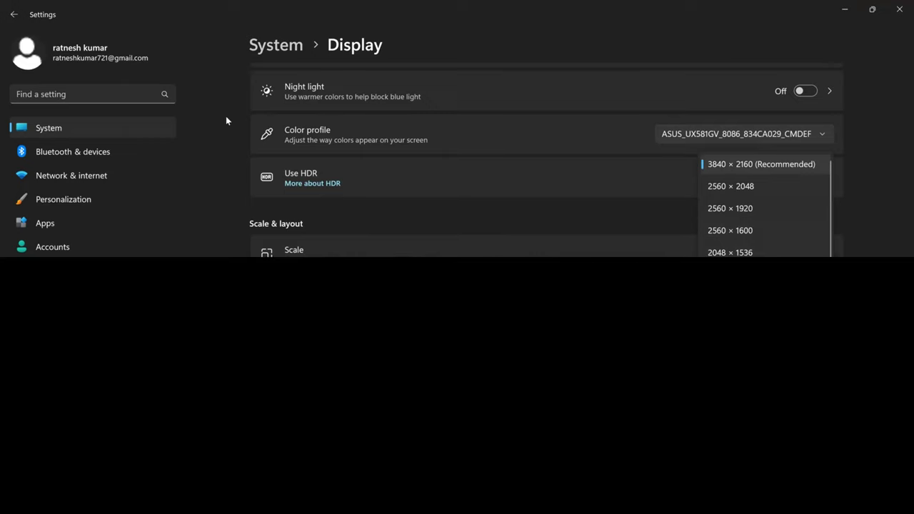
pyautogui.click(187, 71)
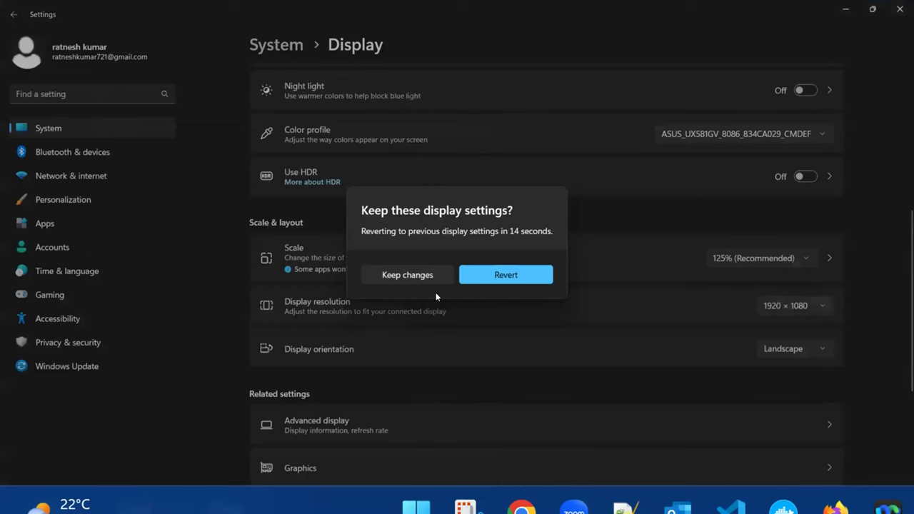
pyautogui.click(408, 275)
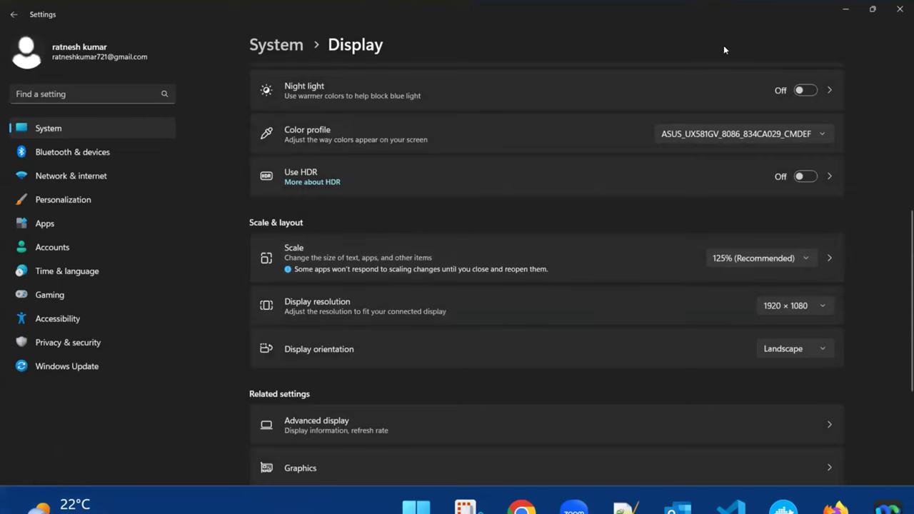
# Return to the Remote Desktop session, maximize its window and enlarge the 2-node topology to 200%.
pyautogui.click(706, 500)
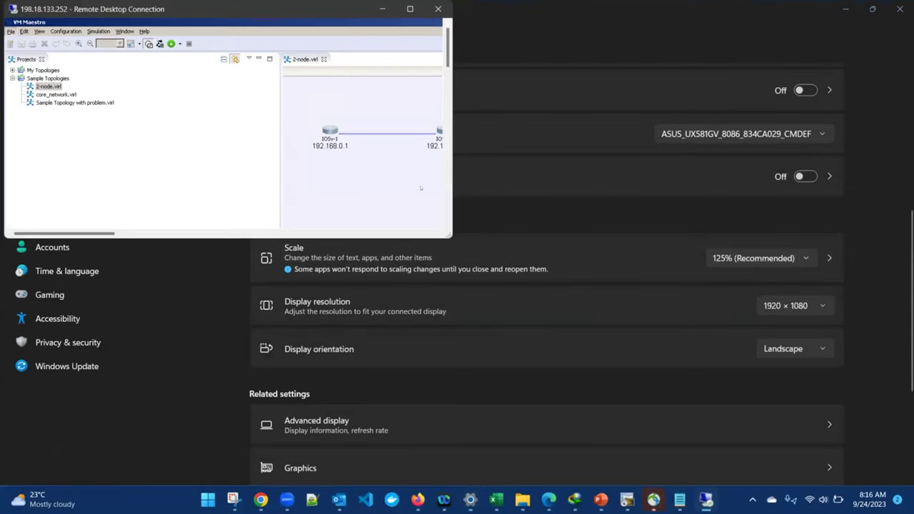
pyautogui.click(410, 8)
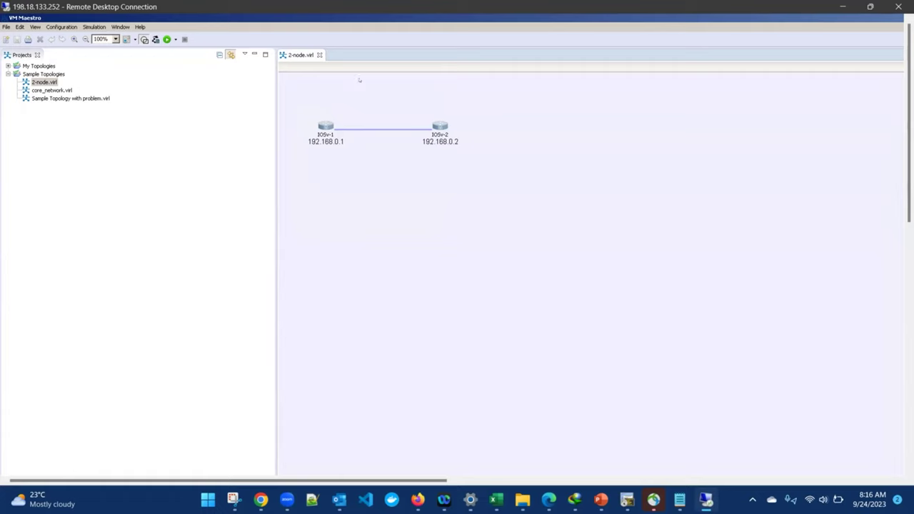
pyautogui.scroll(5, 780, 194)
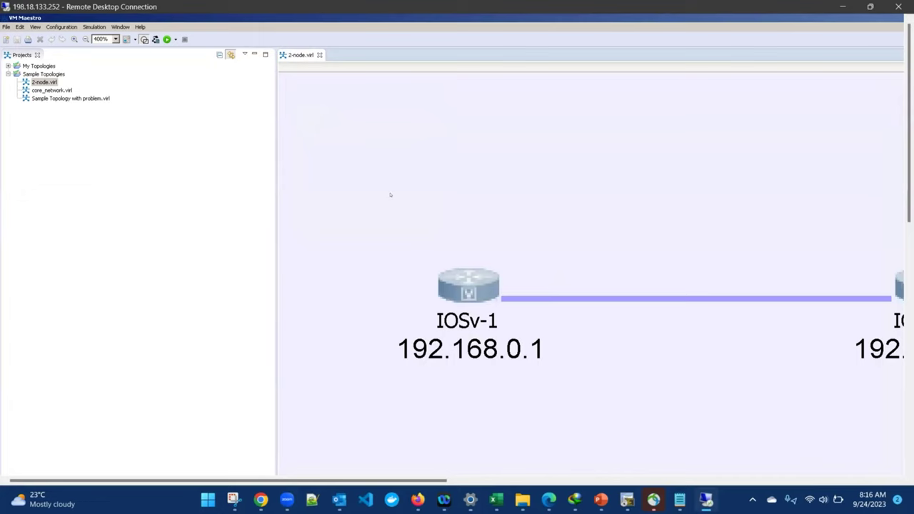
pyautogui.scroll(-2, 390, 195)
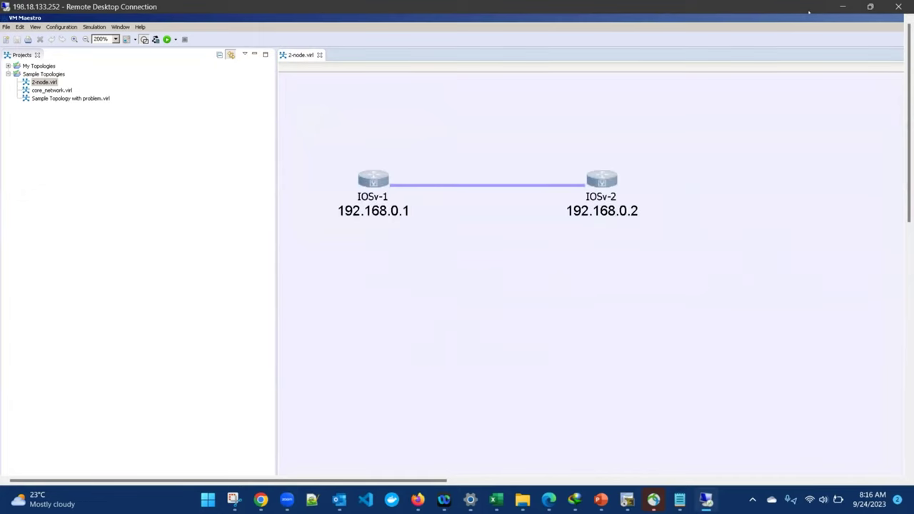
# Switch VM Maestro to the Design perspective and maximize its window.
pyautogui.moveTo(666, 7); pyautogui.dragTo(322, 0)
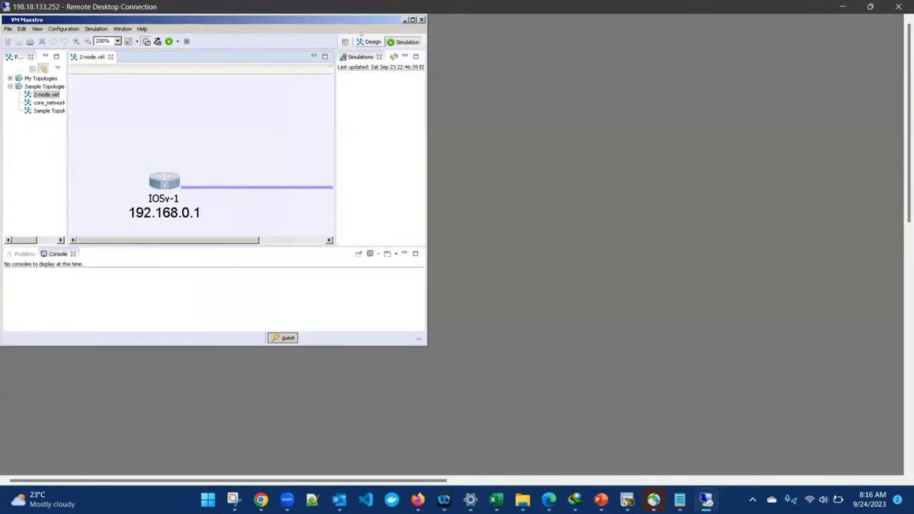
pyautogui.click(369, 41)
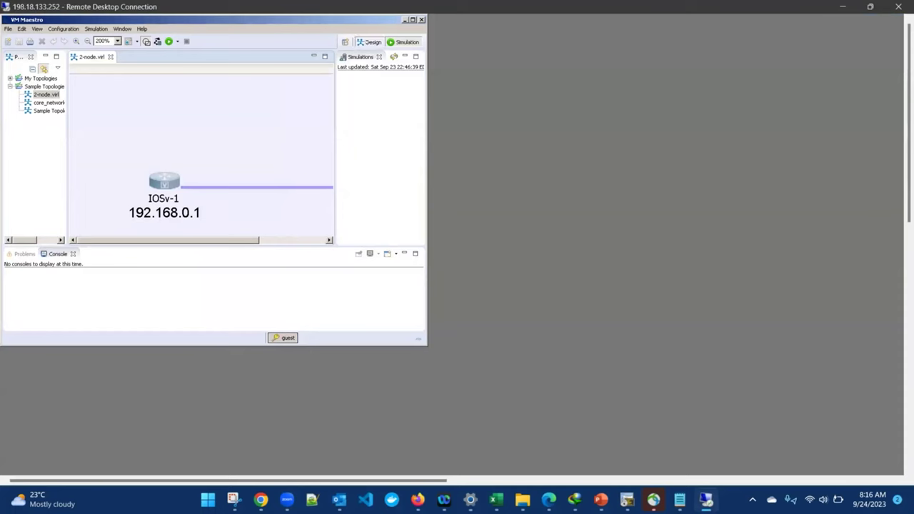
pyautogui.click(412, 19)
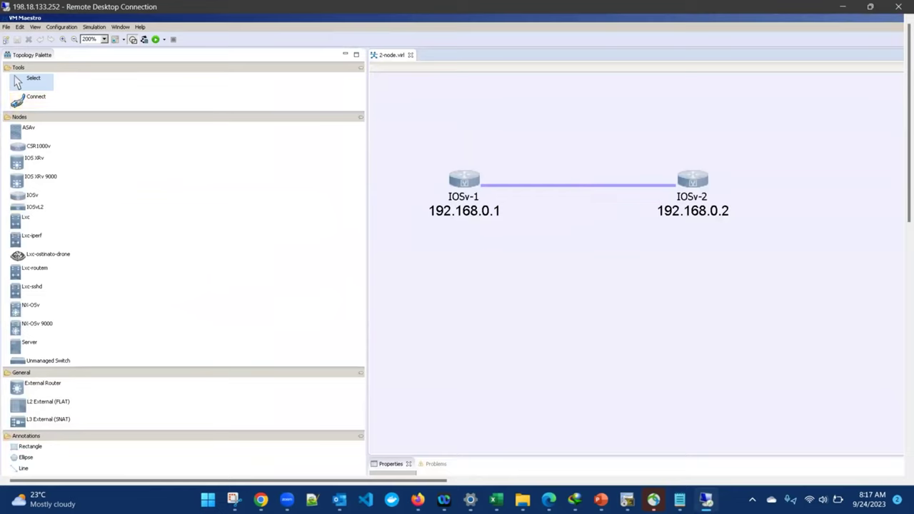
# Create a topology file named lab1.virl in My Topologies and narrow the Topology Palette to widen the canvas.
pyautogui.click(6, 39)
pyautogui.moveTo(869, 361); pyautogui.dragTo(565, 270)
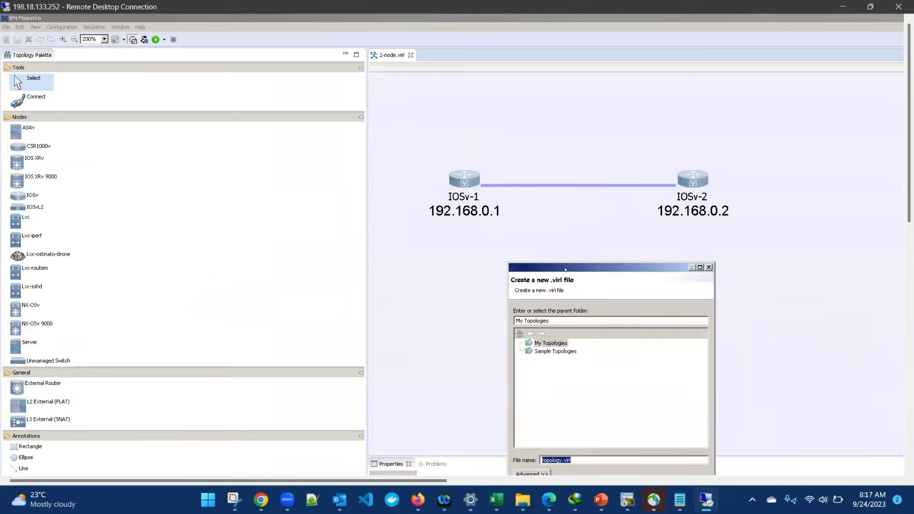
pyautogui.click(525, 321)
pyautogui.doubleClick(556, 460)
pyautogui.write('lab1.virl')
pyautogui.moveTo(611, 257); pyautogui.dragTo(605, 233)
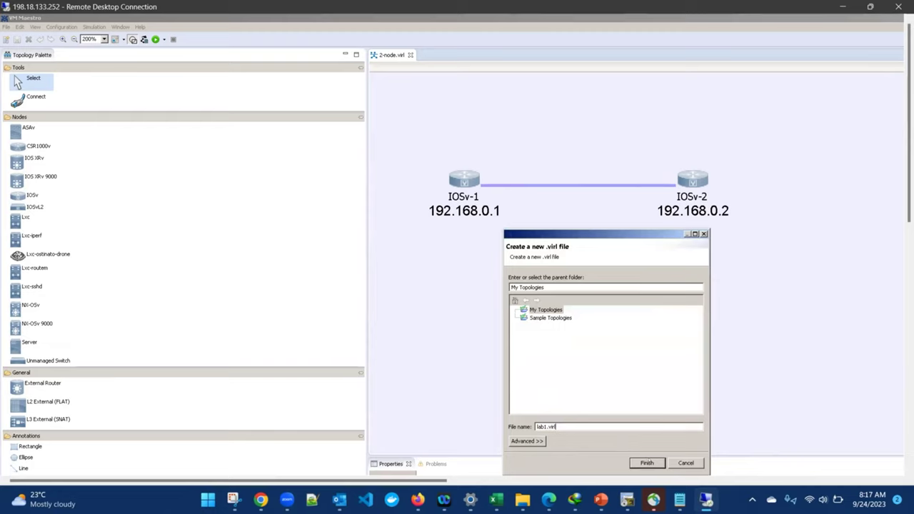
pyautogui.press('Return')
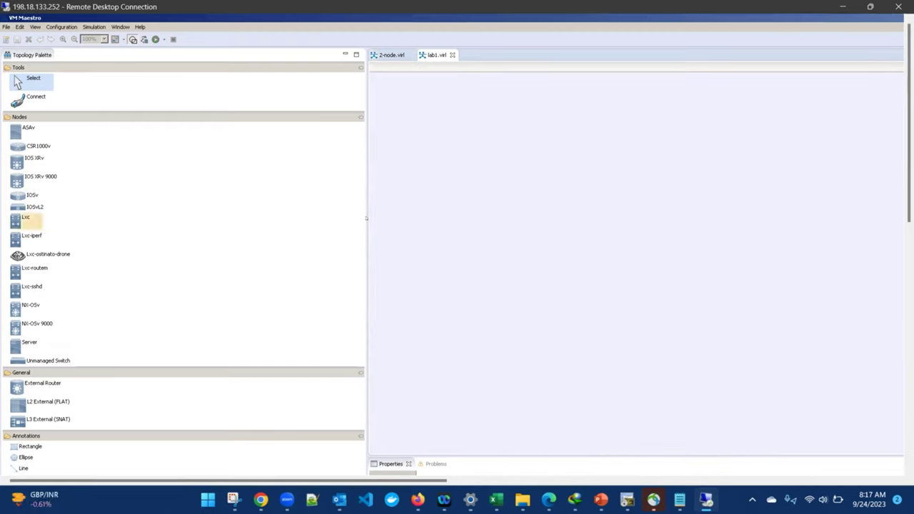
pyautogui.moveTo(338, 203); pyautogui.dragTo(148, 186)
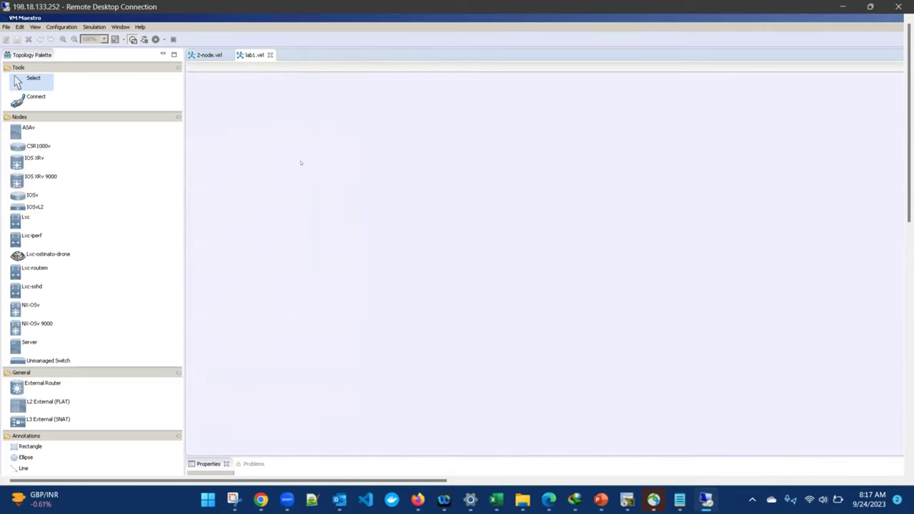
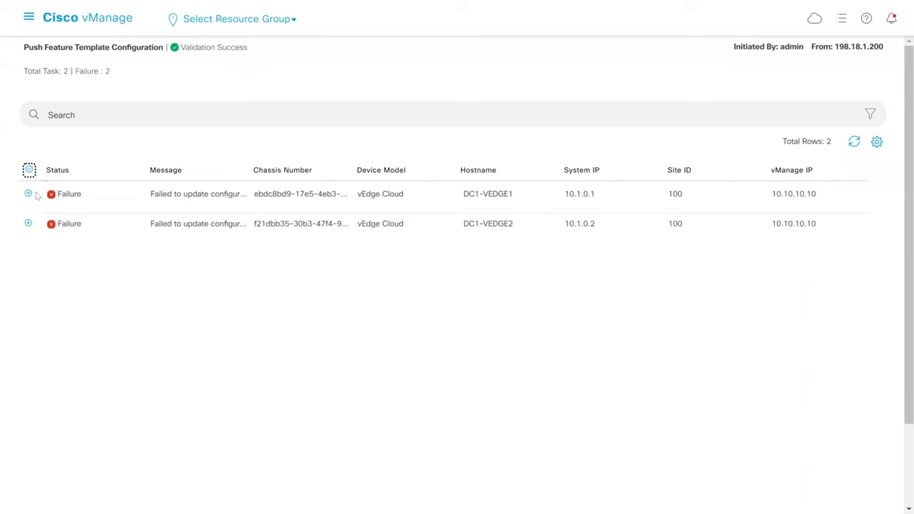
# Examine the full failure log of DC1-VEDGE1 in the template push, especially the interface and access-list reference in its error line.
pyautogui.click(29, 194)
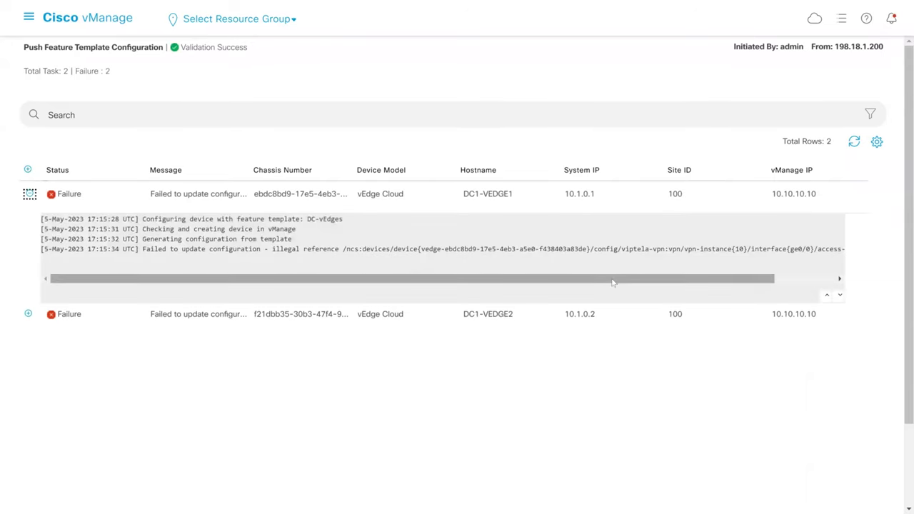
pyautogui.click(803, 280)
pyautogui.click(805, 282)
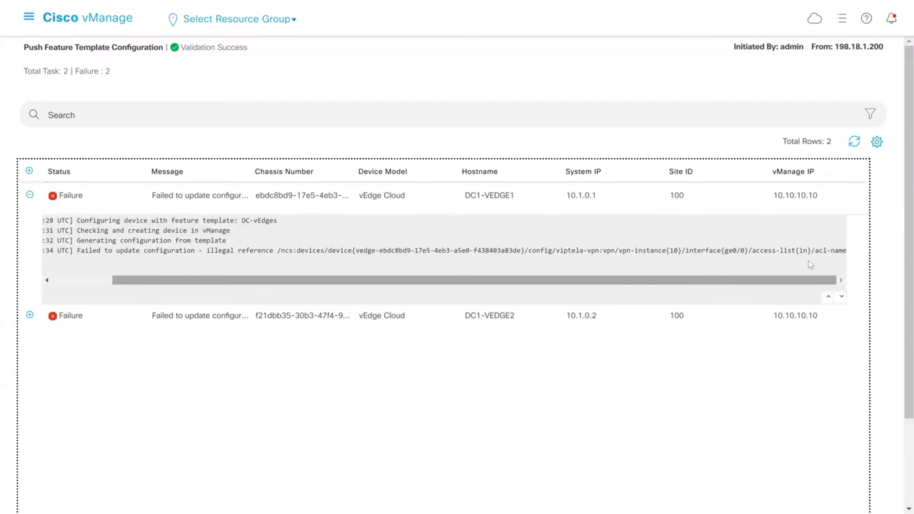
pyautogui.moveTo(791, 250); pyautogui.dragTo(828, 252)
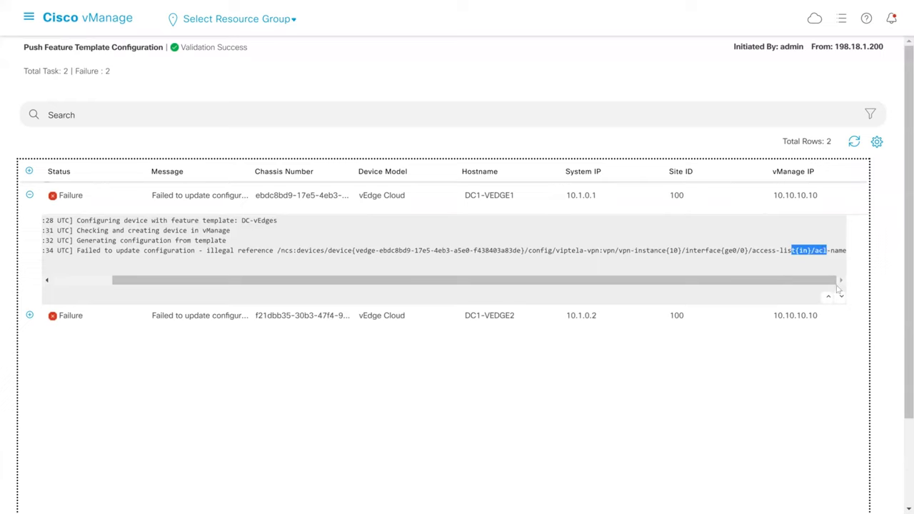
pyautogui.moveTo(685, 251); pyautogui.dragTo(780, 268)
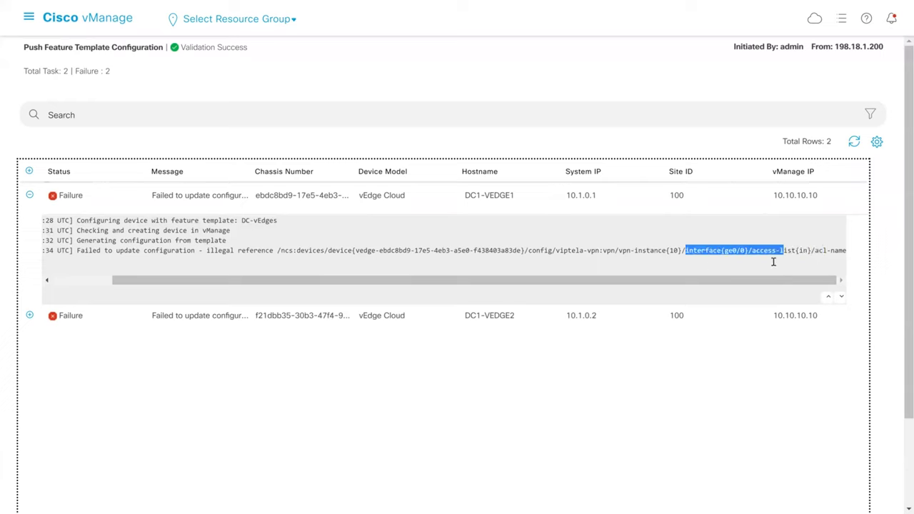
pyautogui.click(775, 262)
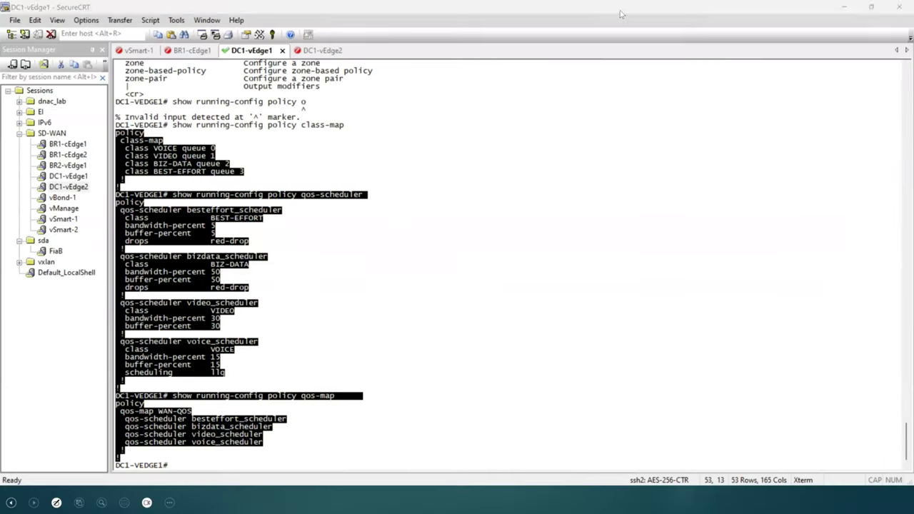
# Switch to the DC1-vEdge1 session in SecureCRT and run show running-config policy access-list.
pyautogui.hotkey('alt', 'Tab')
pyautogui.click(401, 238)
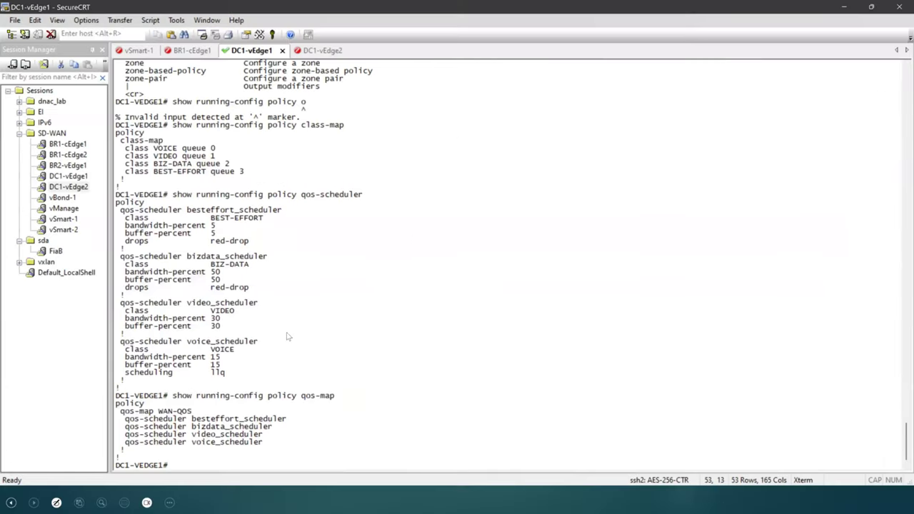
pyautogui.write('show running-config policy acc')
pyautogui.press('Tab')
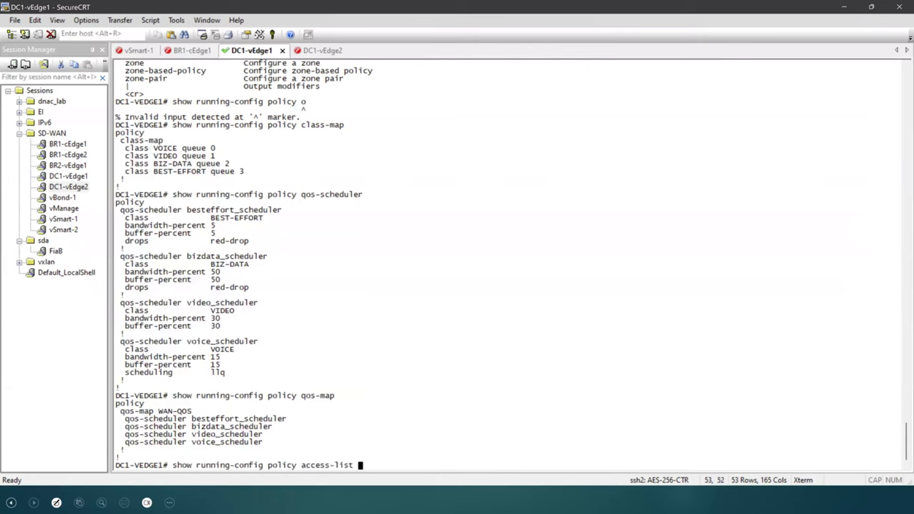
pyautogui.press('Return')
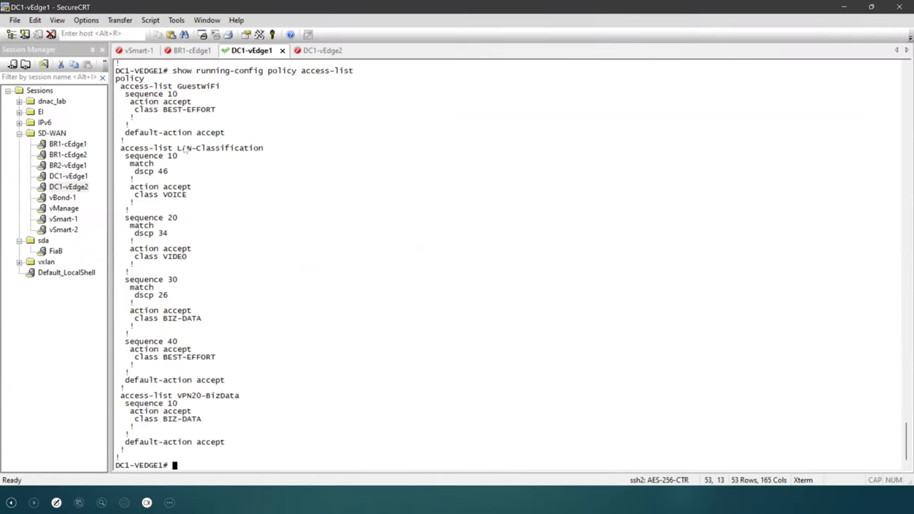
# Highlight the access-list output from GuestWiFi through VPN20-BizData to review the configured names and classes.
pyautogui.moveTo(166, 148); pyautogui.dragTo(267, 161)
pyautogui.click(167, 119)
pyautogui.moveTo(118, 87); pyautogui.dragTo(216, 462)
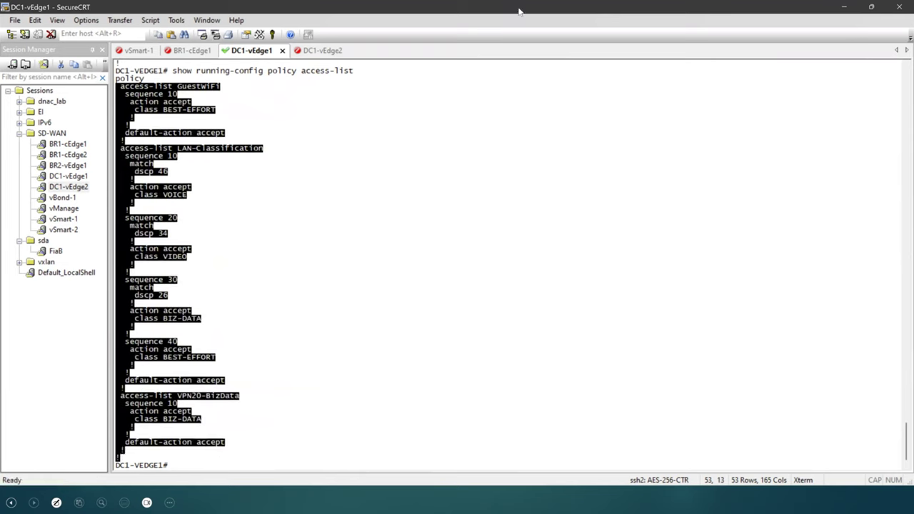
# Switch to Cisco vManage and open the localized policy qos_cli_pol for editing.
pyautogui.press('super')
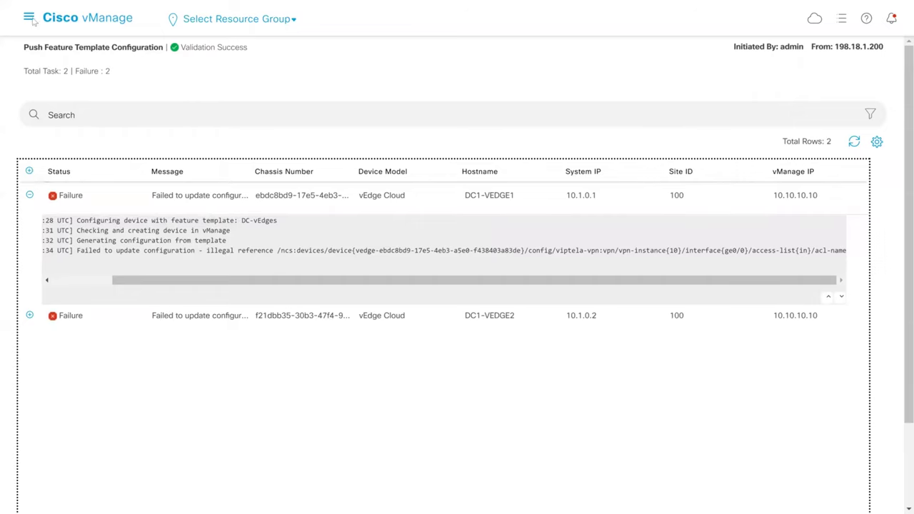
pyautogui.click(30, 18)
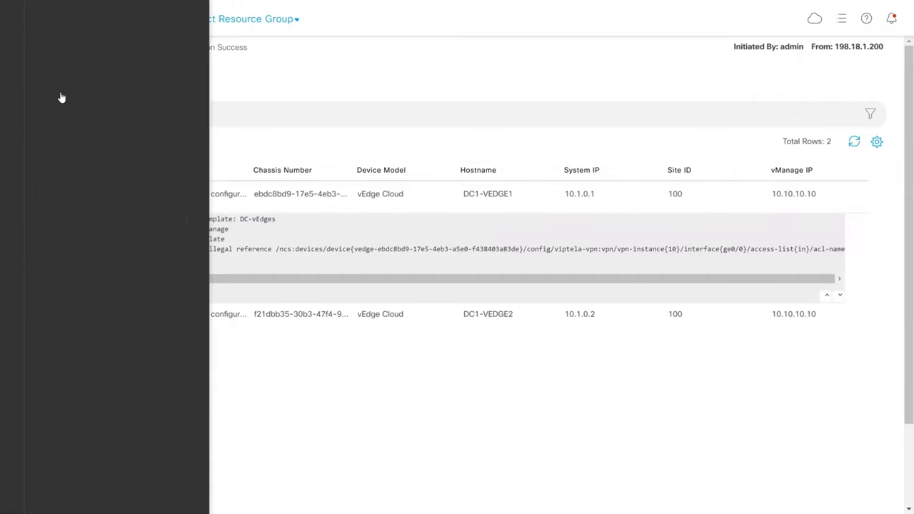
pyautogui.moveTo(61, 98)
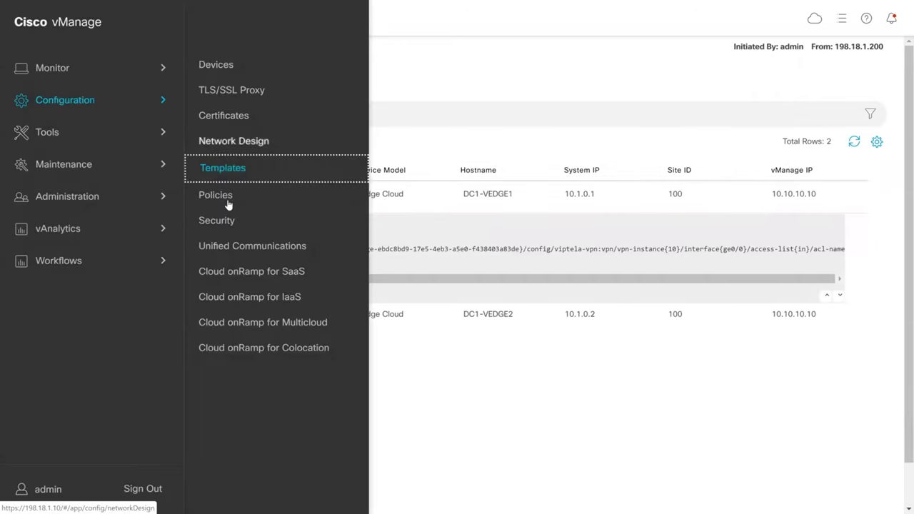
pyautogui.click(221, 196)
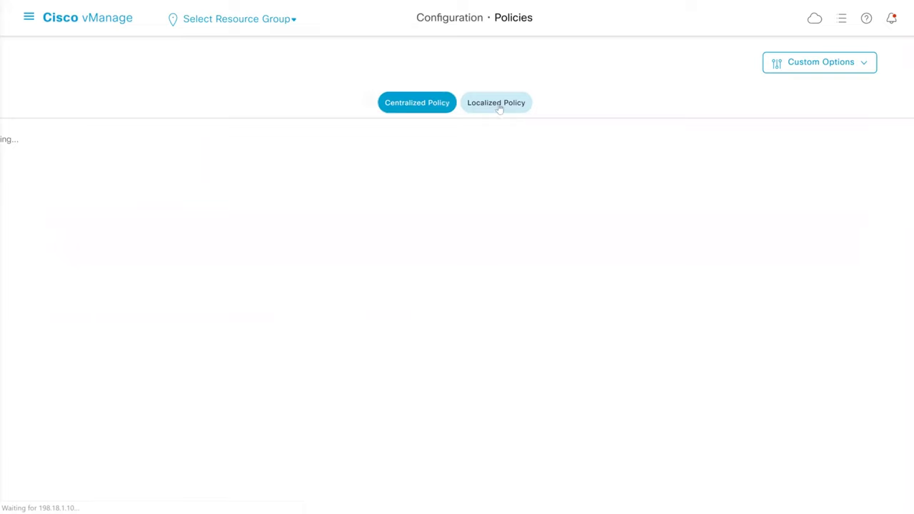
pyautogui.click(500, 107)
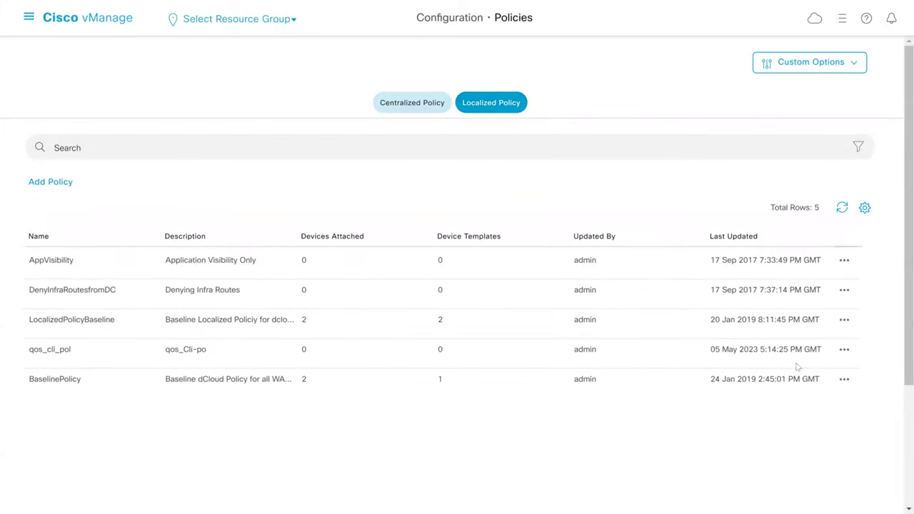
pyautogui.click(844, 349)
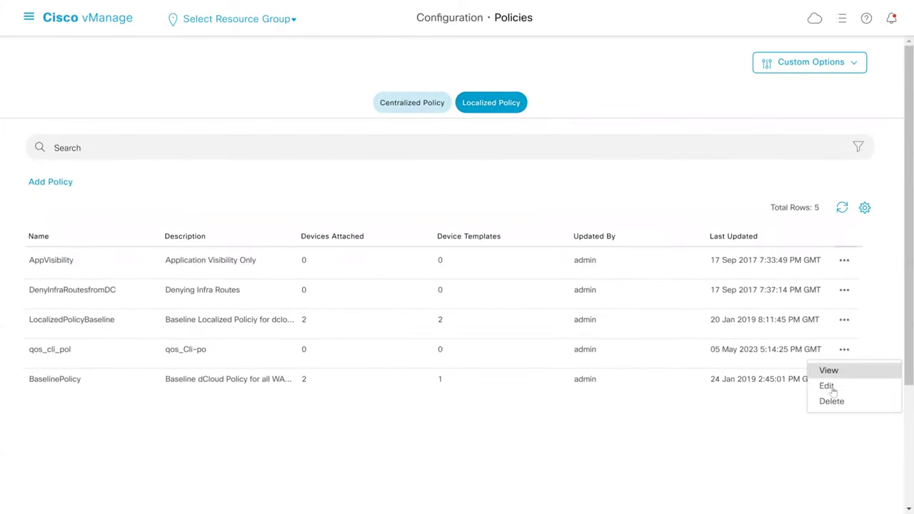
pyautogui.click(826, 386)
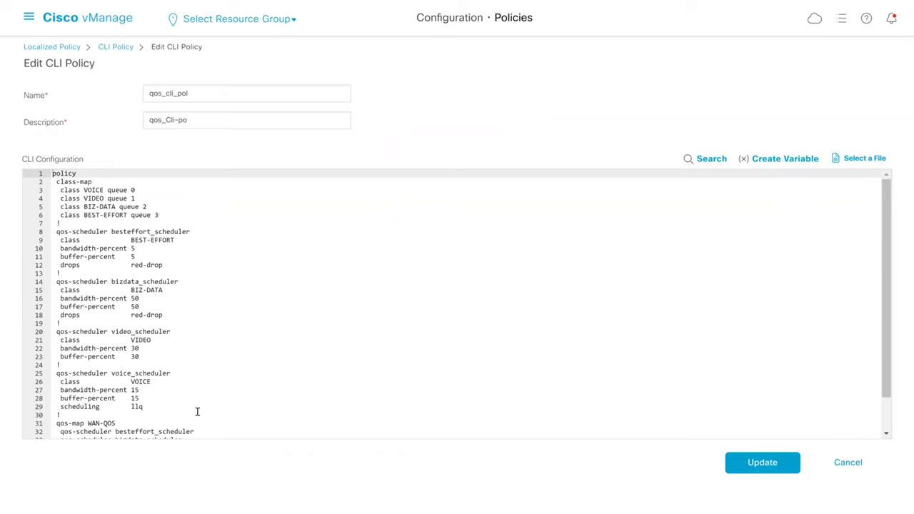
# Append the copied GuestWiFi, LAN-Classification and VPN20-BizData access lists to the end of the CLI configuration and update the policy.
pyautogui.scroll(-2, 389, 396)
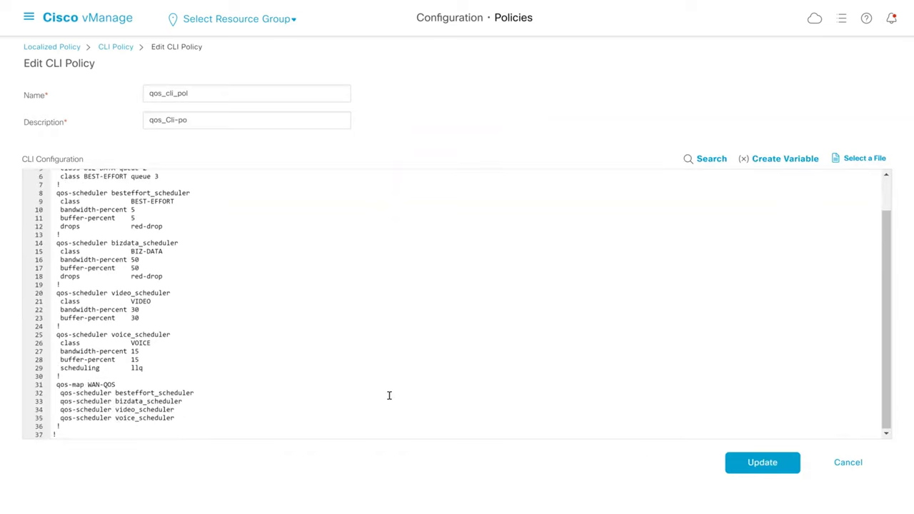
pyautogui.click(72, 433)
pyautogui.press('Return')
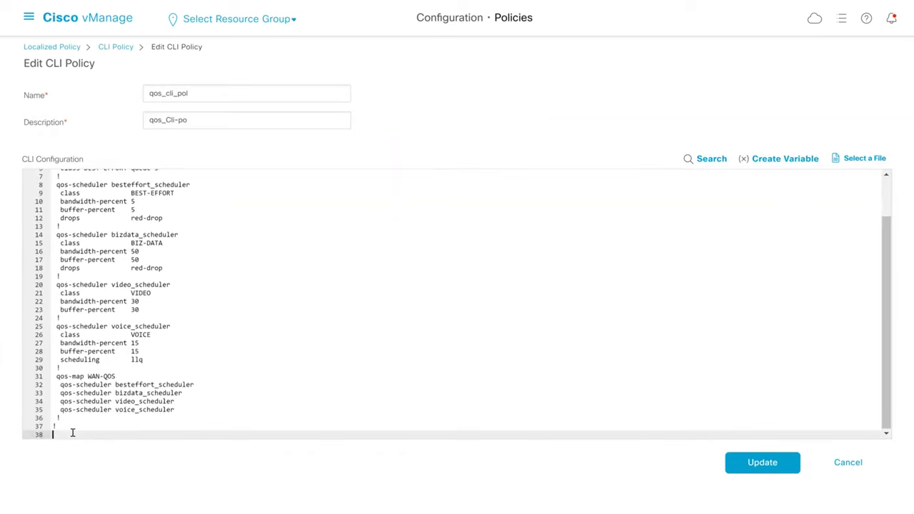
pyautogui.hotkey('ctrl', 'v')
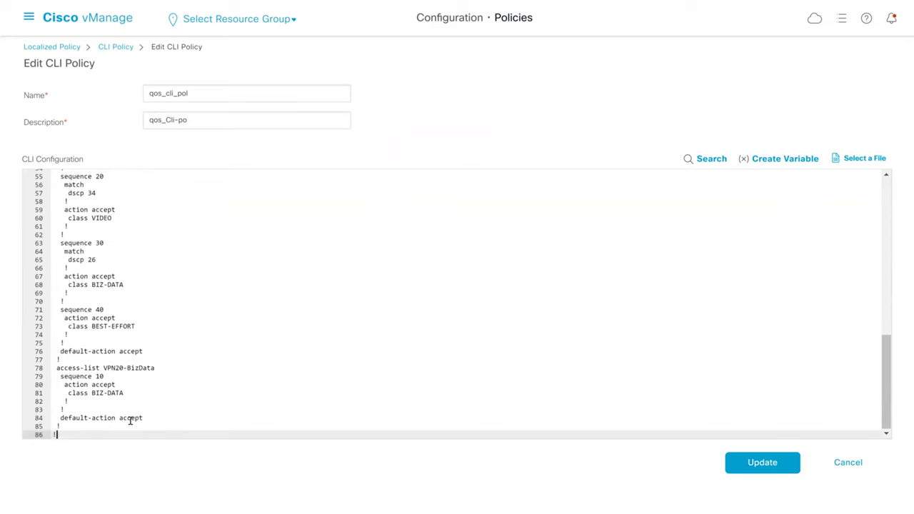
pyautogui.click(735, 469)
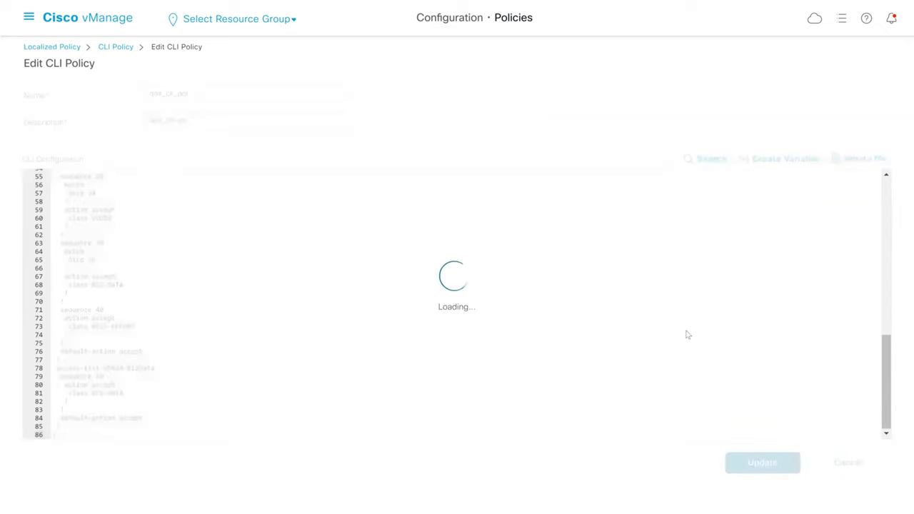
# Open the DC-vEdges device template for editing.
pyautogui.click(29, 17)
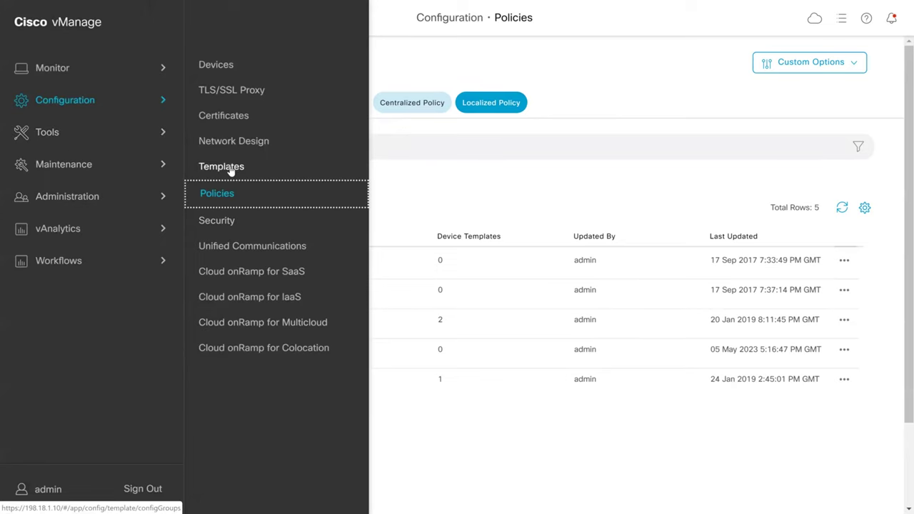
pyautogui.click(230, 170)
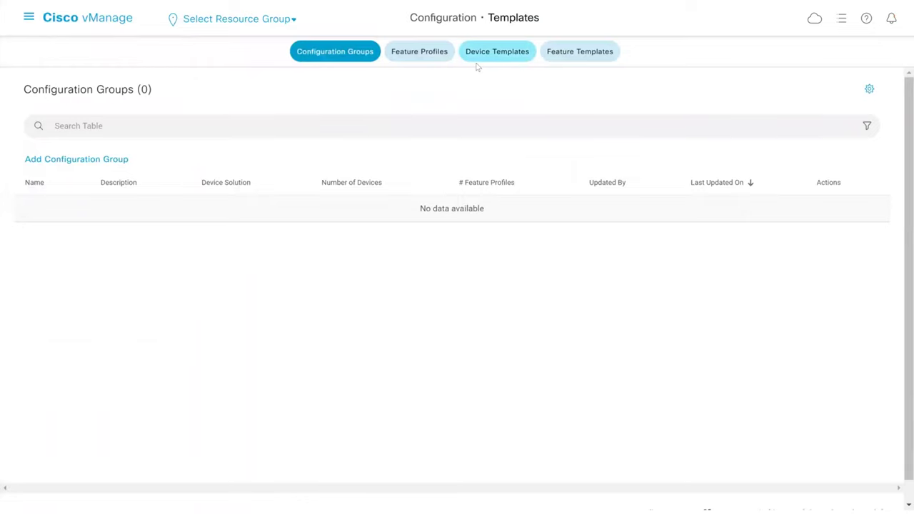
pyautogui.click(478, 65)
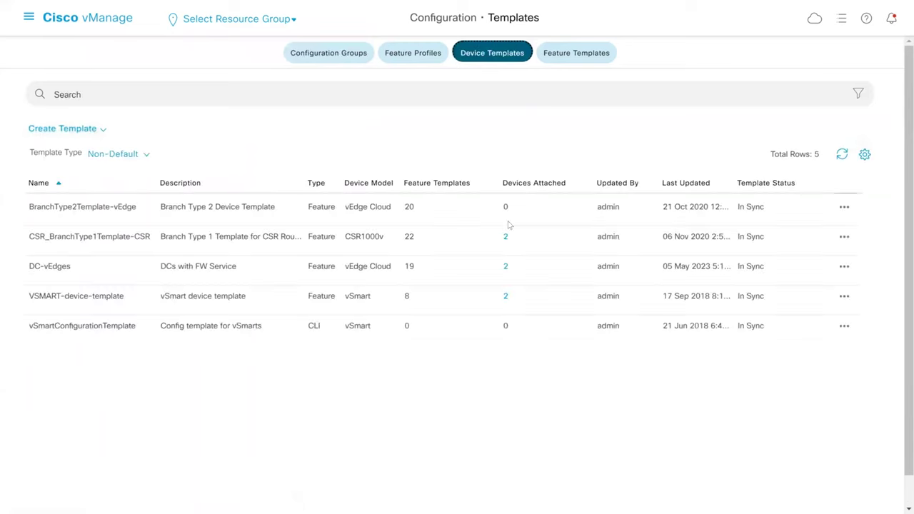
pyautogui.click(844, 267)
pyautogui.click(812, 291)
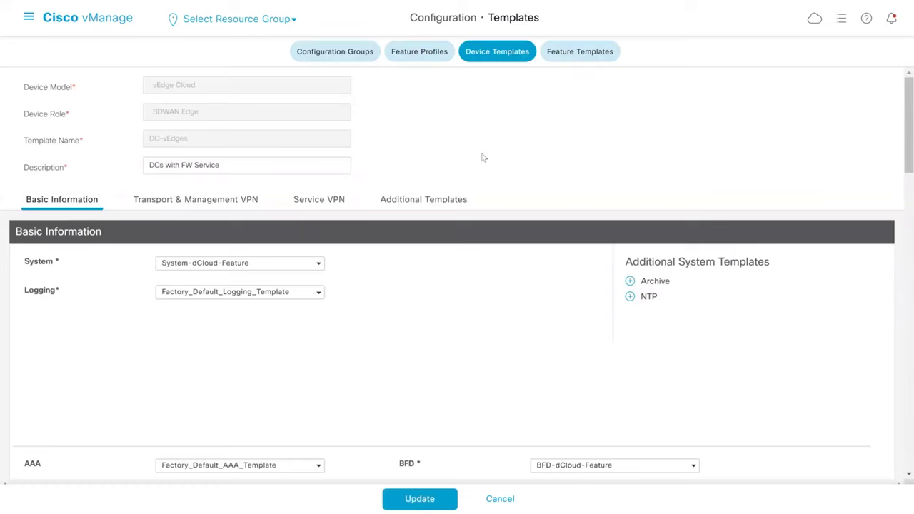
# Set the device template's Policy under Additional Templates to qos_cli_pol and update the template.
pyautogui.click(425, 201)
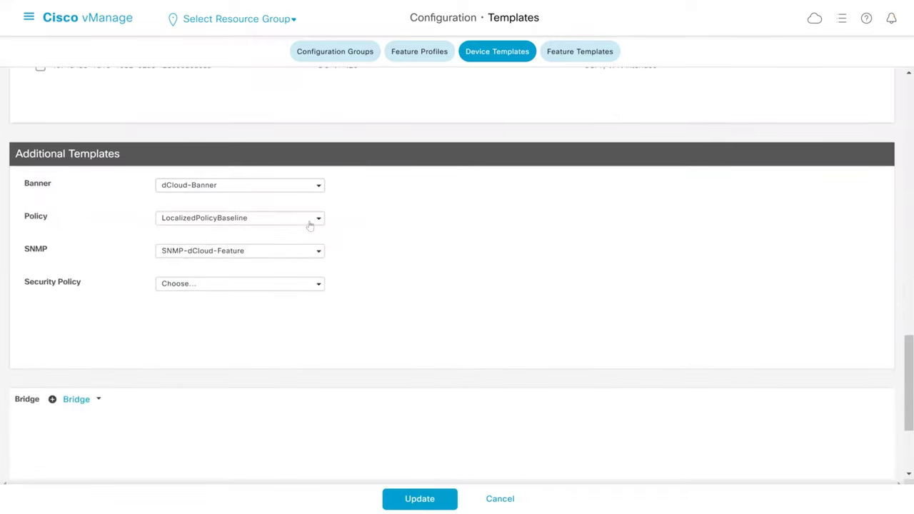
pyautogui.click(319, 226)
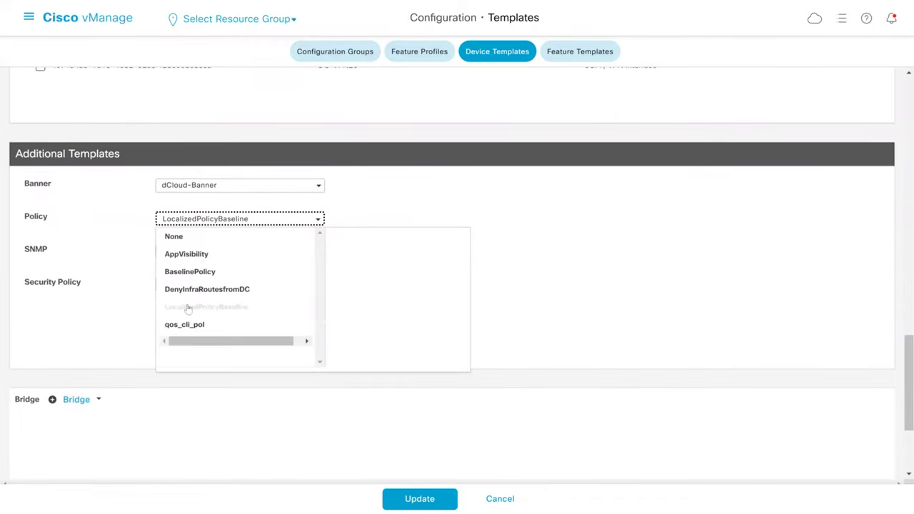
pyautogui.click(184, 325)
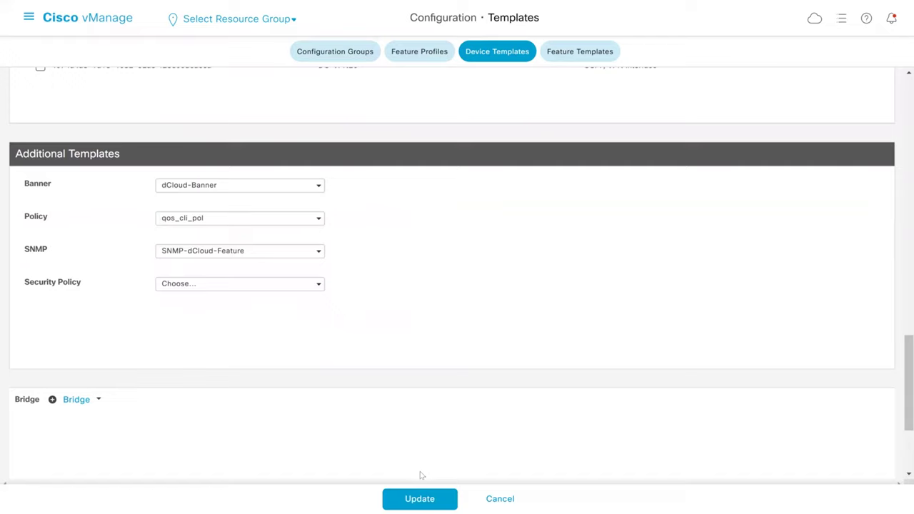
pyautogui.click(419, 498)
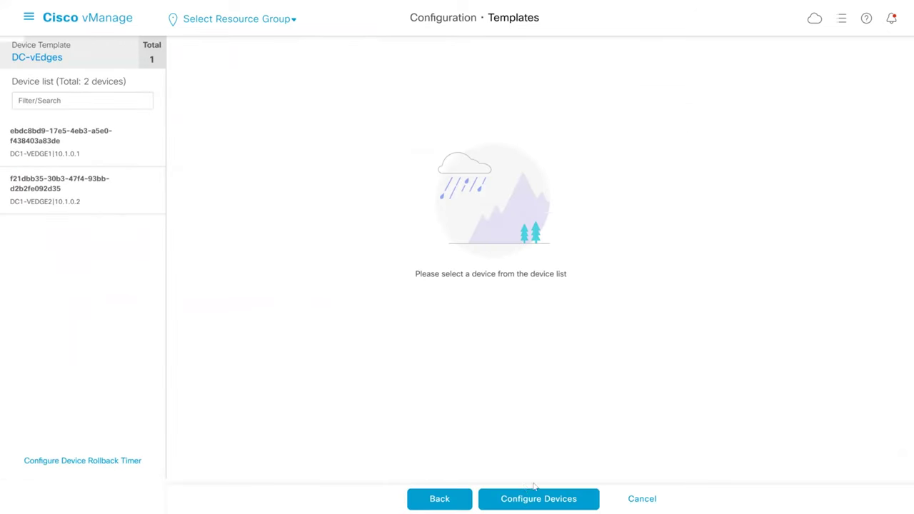
# Push the DC-vEdges template to its devices, confirming the configuration changes on 2 devices.
pyautogui.click(543, 500)
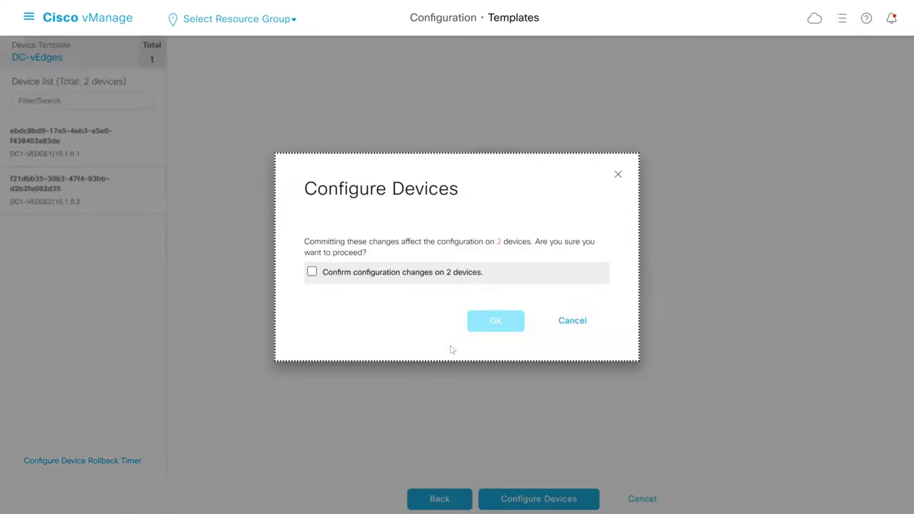
pyautogui.click(314, 273)
pyautogui.press('Tab')
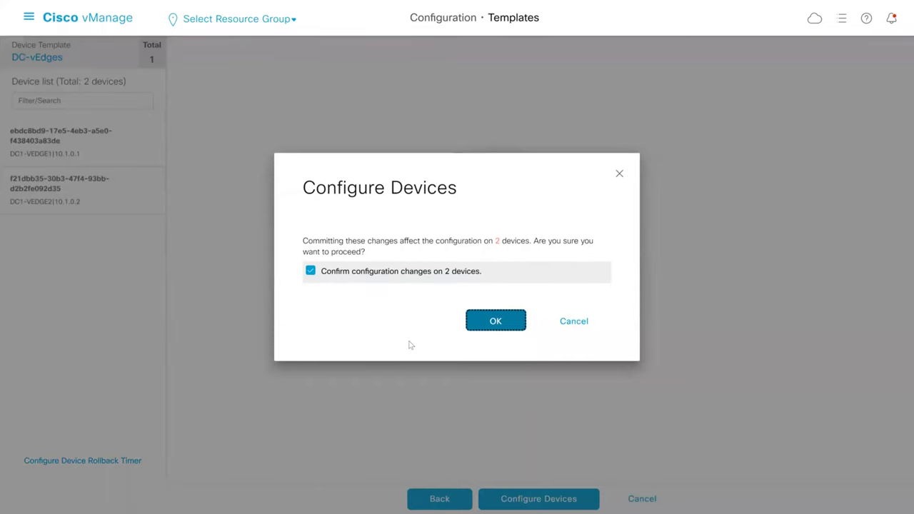
pyautogui.press('Return')
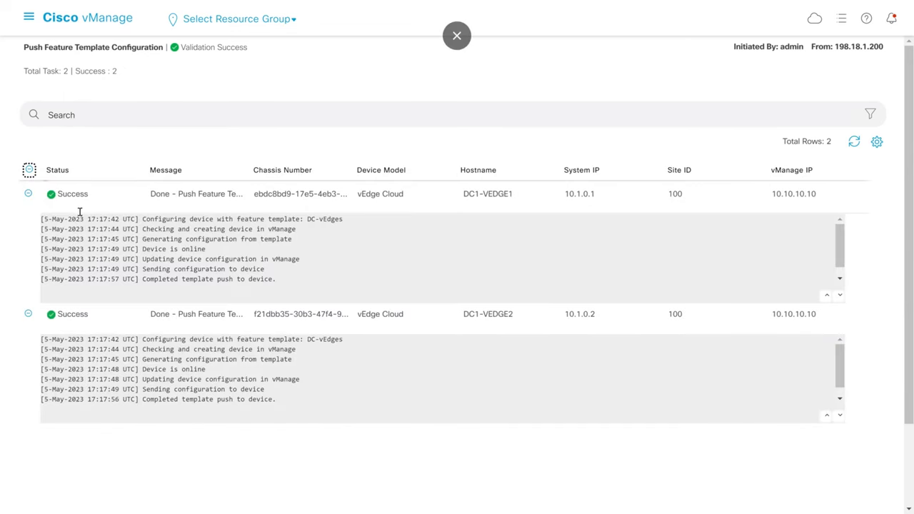
# Start adding a new localized policy and advance past the groups of interest to the forwarding classes/QoS stage.
pyautogui.click(28, 17)
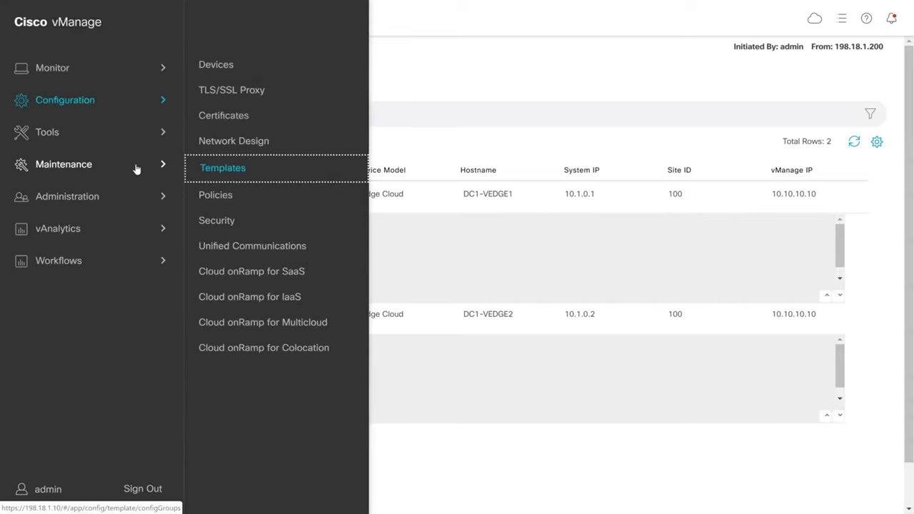
pyautogui.click(216, 169)
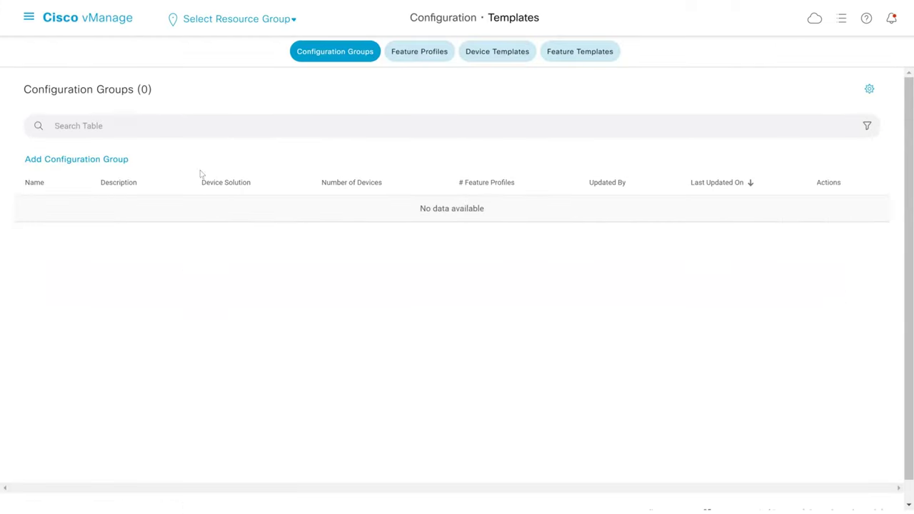
pyautogui.click(28, 17)
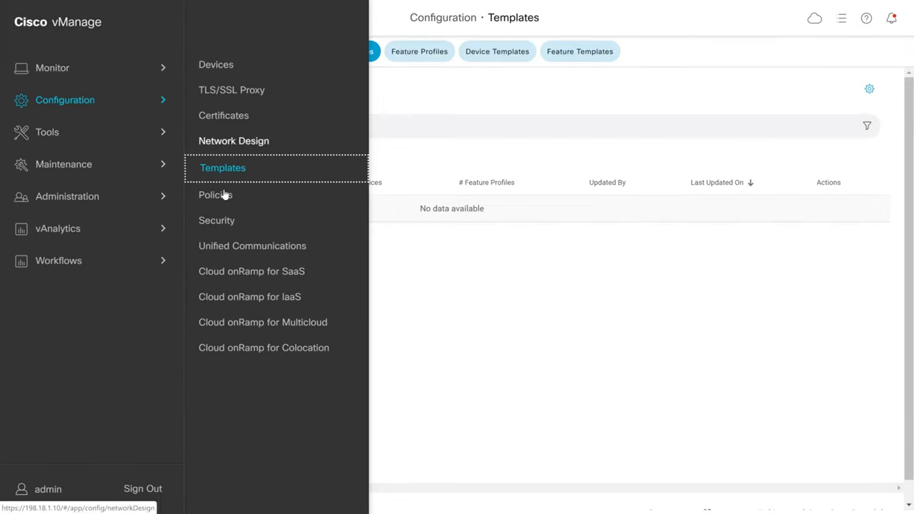
pyautogui.click(223, 198)
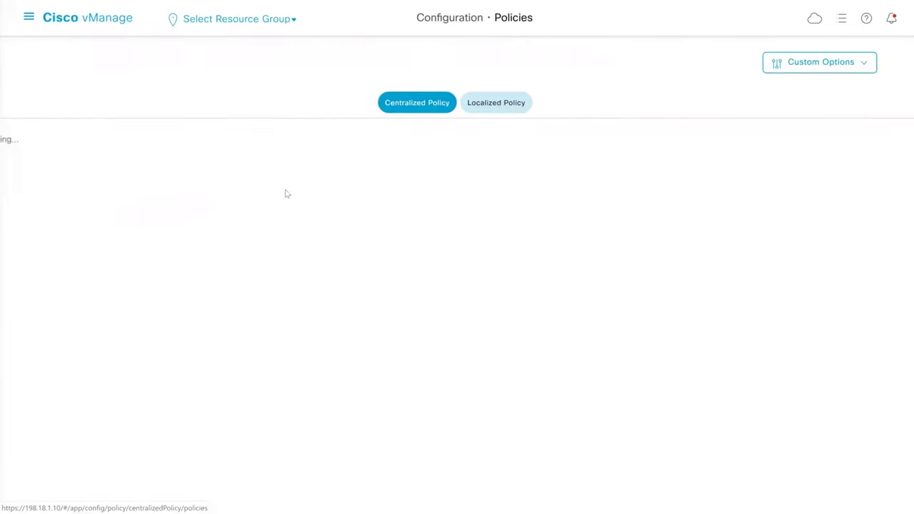
pyautogui.click(491, 107)
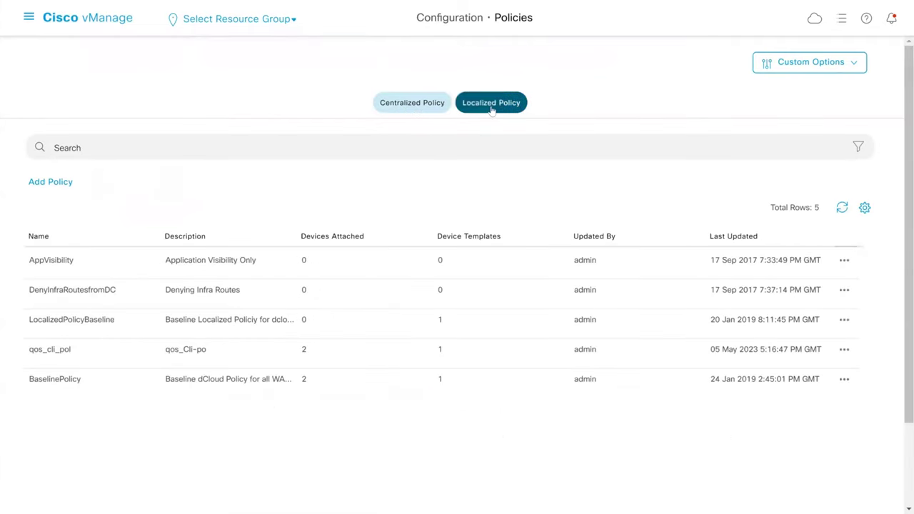
pyautogui.click(51, 182)
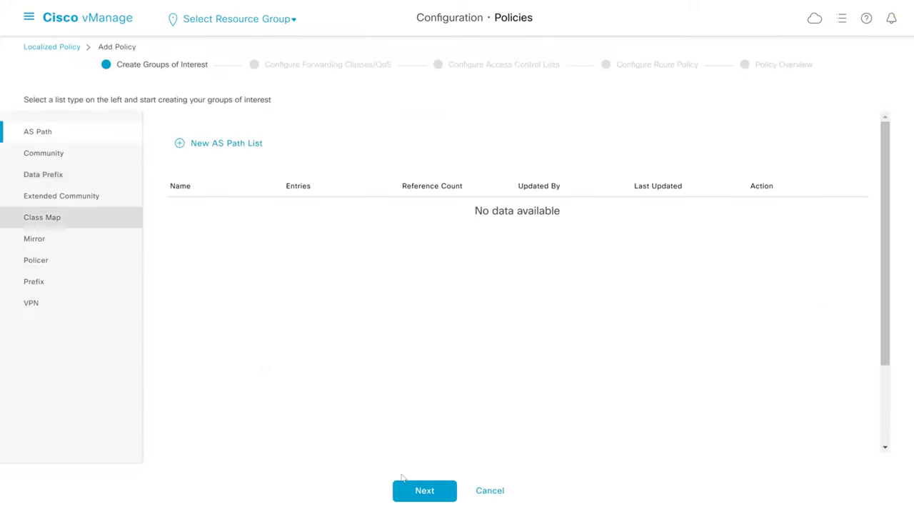
pyautogui.click(416, 493)
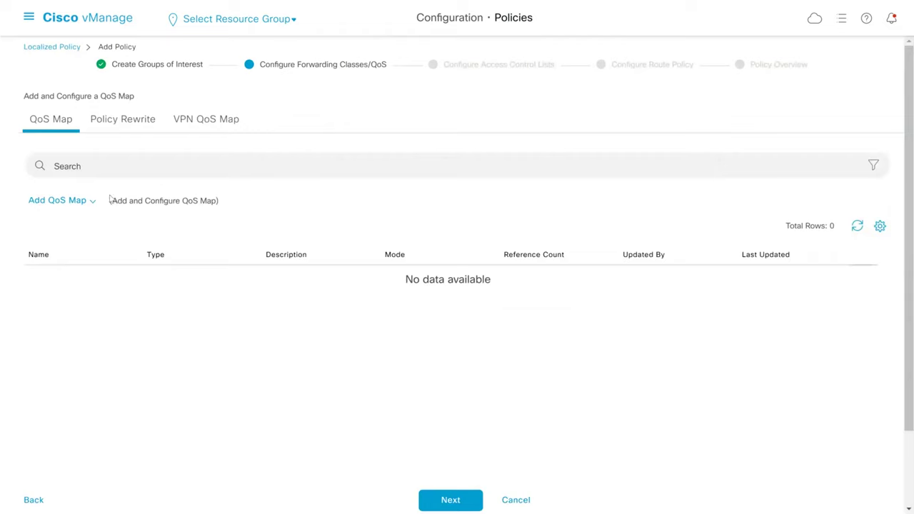
# Create a new QoS map with my_new_qos as both its name and description.
pyautogui.click(94, 205)
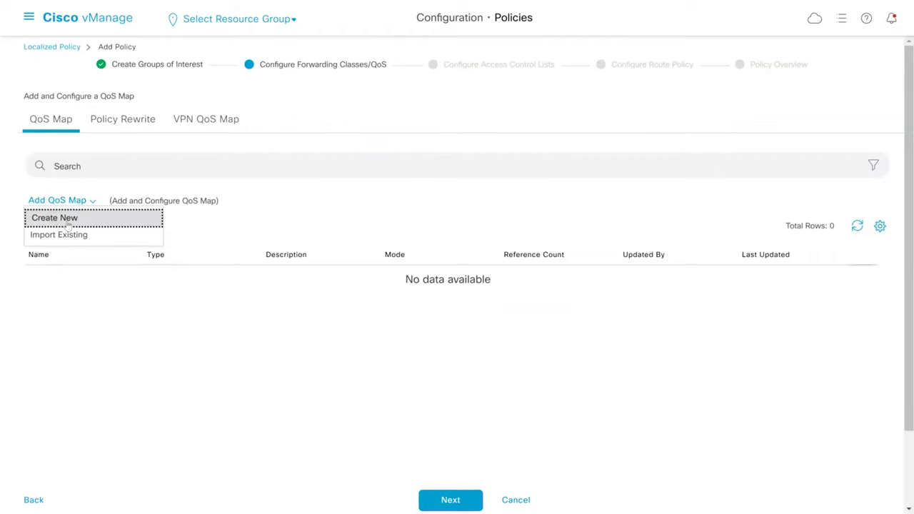
pyautogui.click(68, 222)
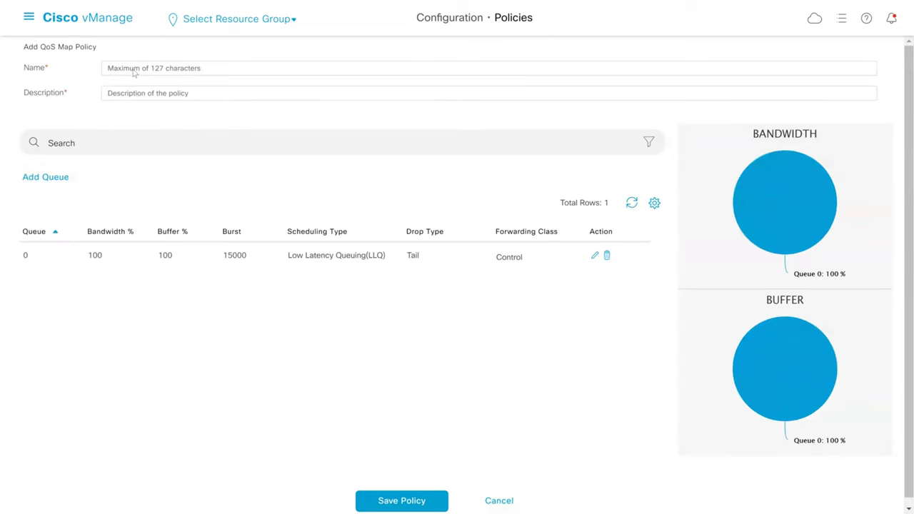
pyautogui.write('my_new_qos')
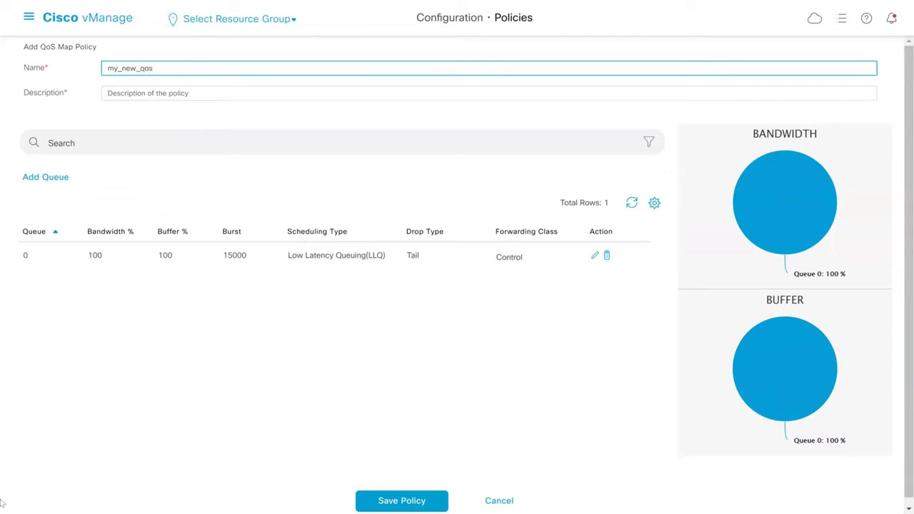
pyautogui.hotkey('ctrl', 'a')
pyautogui.hotkey('ctrl', 'c')
pyautogui.click(163, 97)
pyautogui.hotkey('ctrl', 'v')
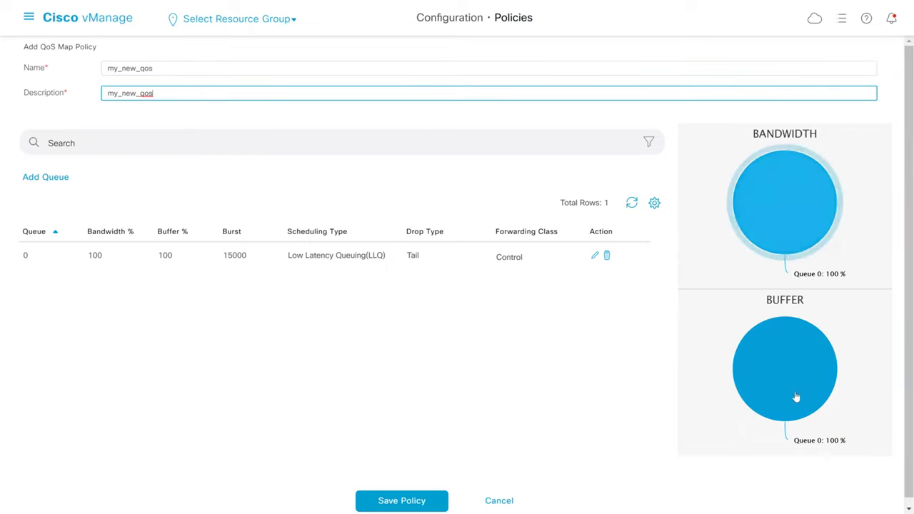
pyautogui.click(595, 259)
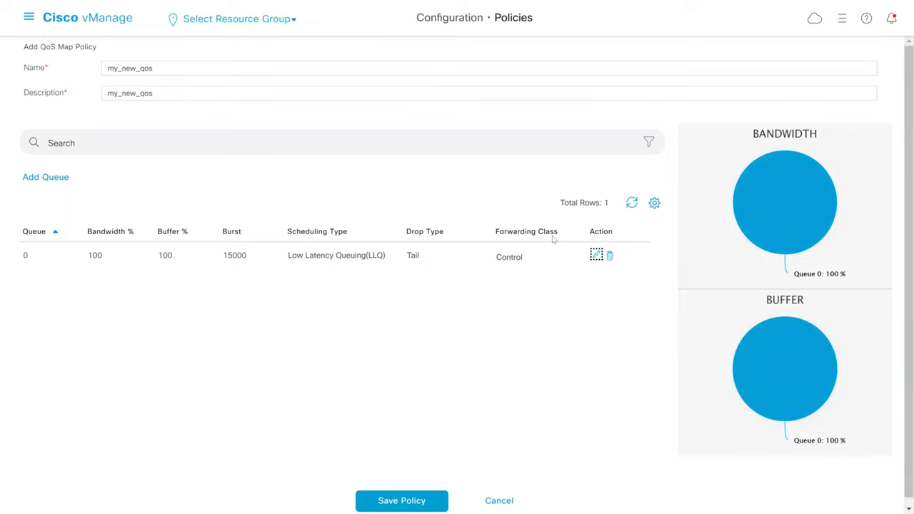
pyautogui.click(62, 176)
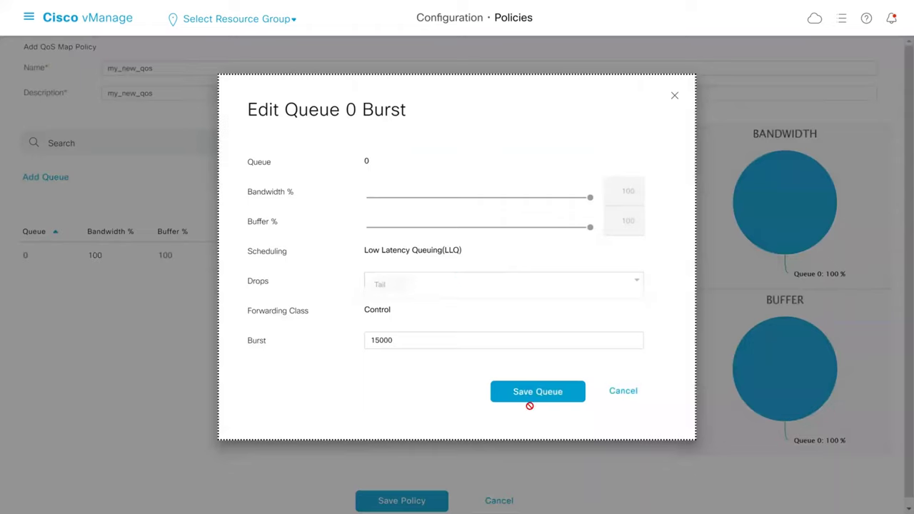
pyautogui.hotkey('shift', 'Tab')
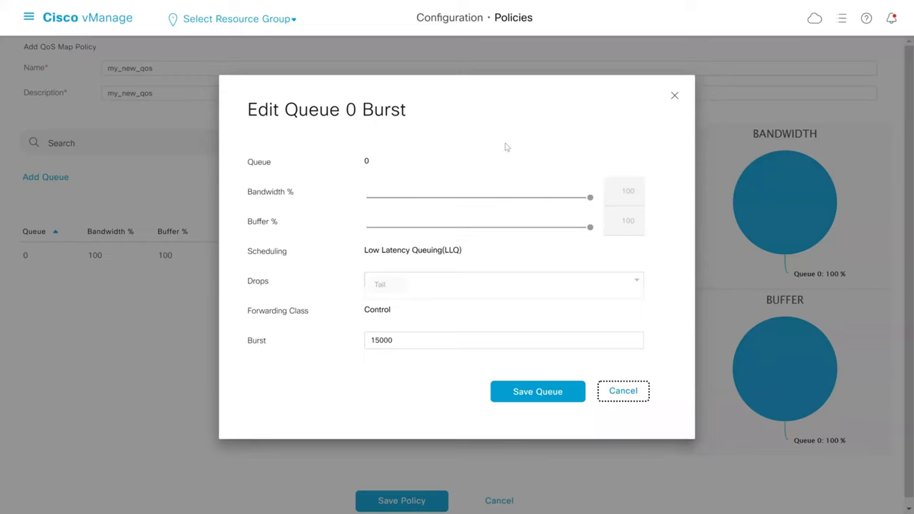
pyautogui.press('Return')
# Add queue 1 to the QoS map with 12% bandwidth, 27% buffer and Random Early drops, and save the queue.
pyautogui.click(56, 180)
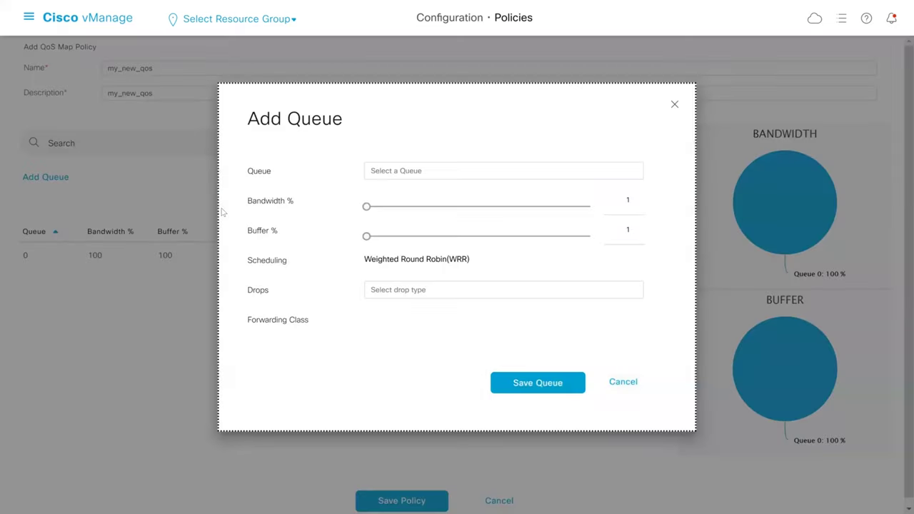
pyautogui.click(389, 172)
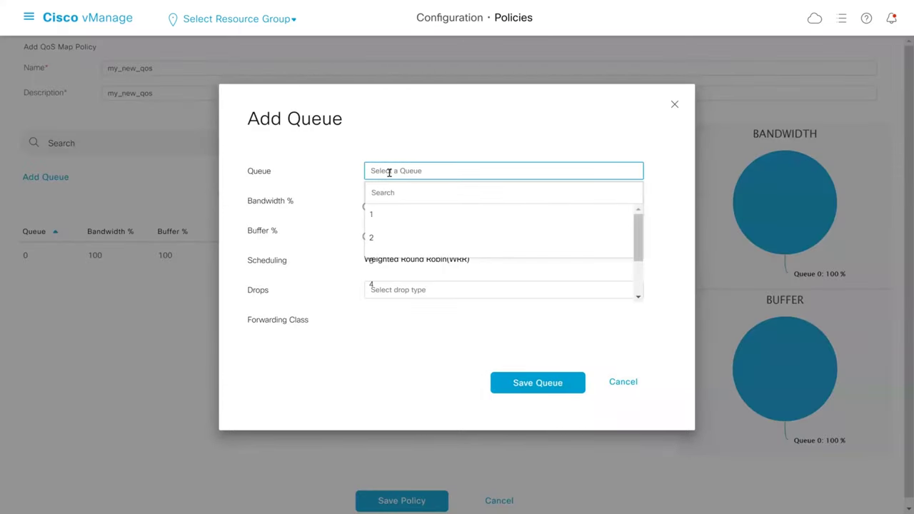
pyautogui.click(377, 214)
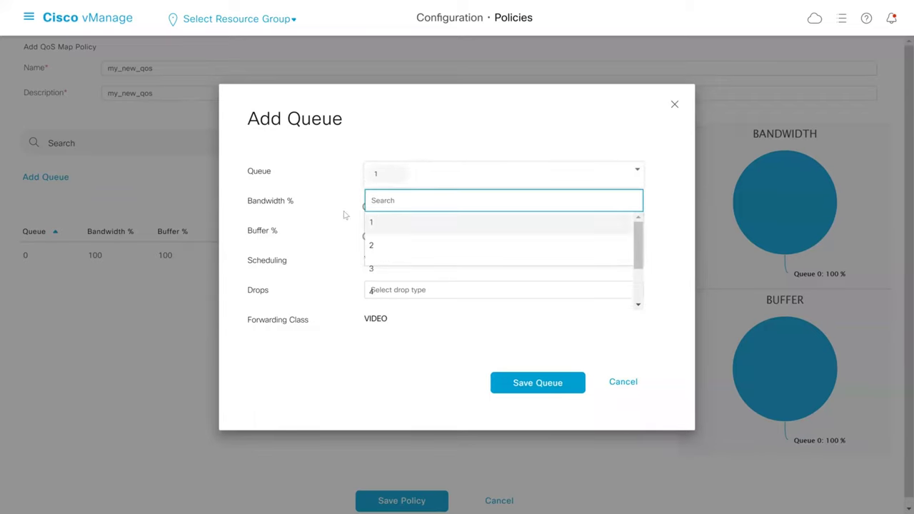
pyautogui.click(309, 212)
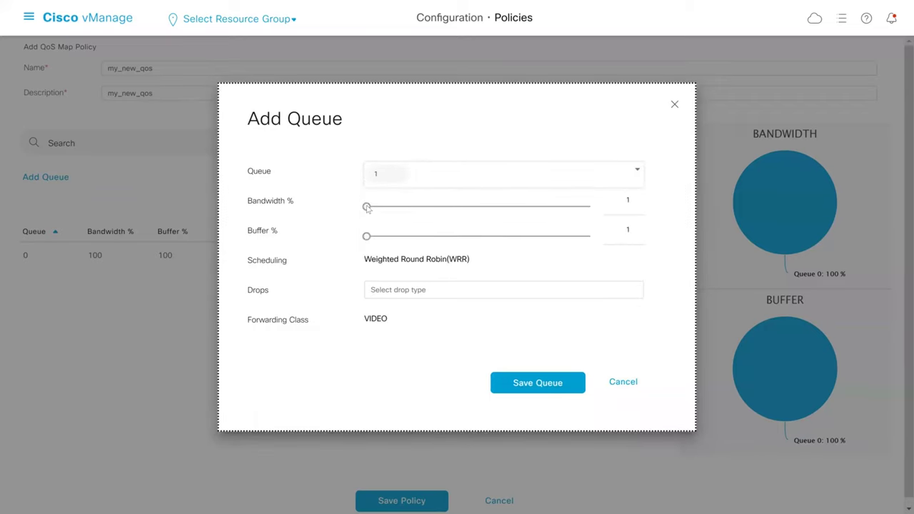
pyautogui.click(392, 213)
pyautogui.click(392, 224)
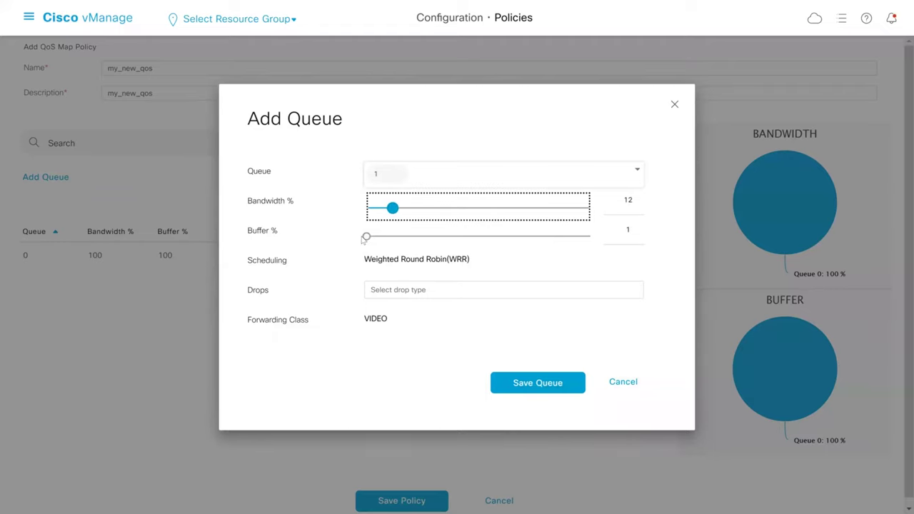
pyautogui.moveTo(365, 238); pyautogui.dragTo(428, 239)
pyautogui.click(432, 289)
pyautogui.click(394, 340)
pyautogui.click(532, 387)
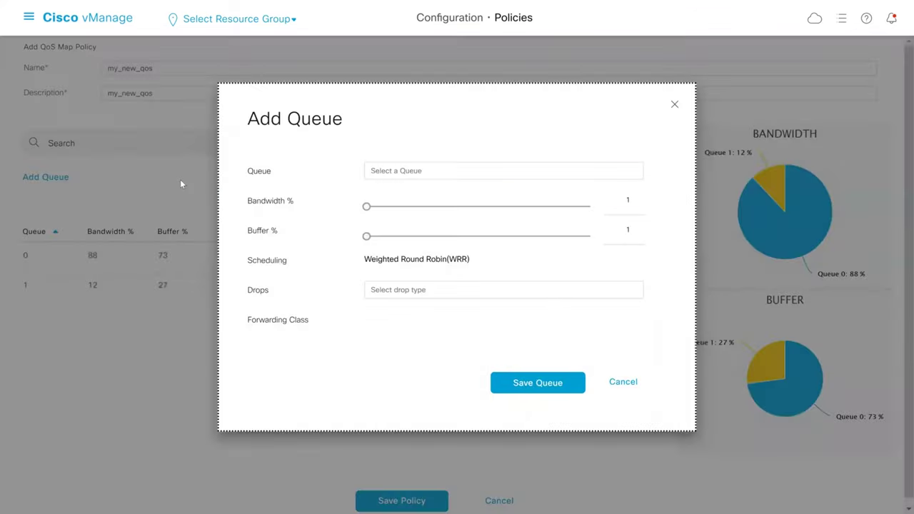
# Add queue 2 to the QoS map with 32% bandwidth, 44% buffer and Random Early drops, and save the queue.
pyautogui.click(372, 174)
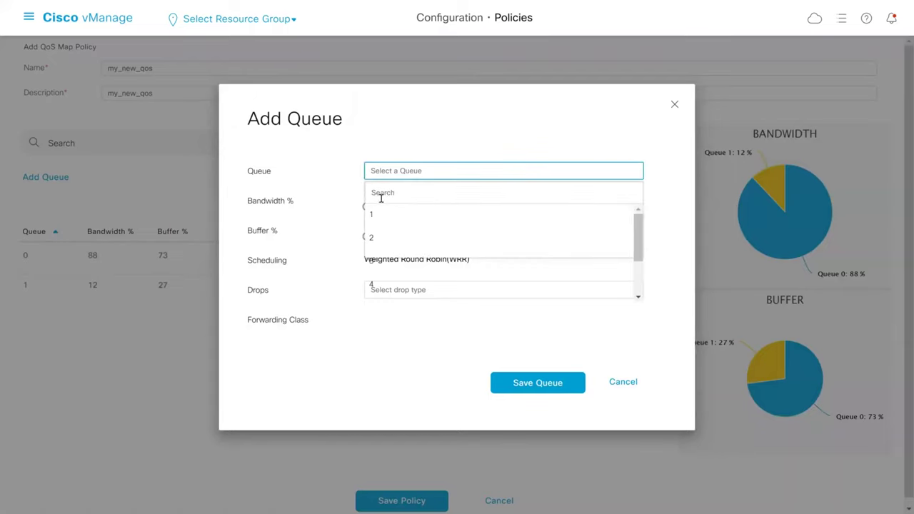
pyautogui.click(379, 243)
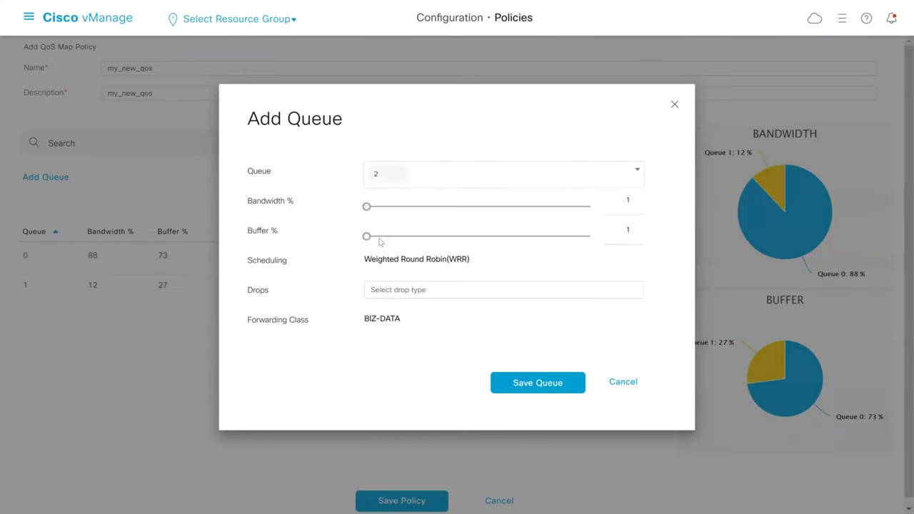
pyautogui.click(437, 207)
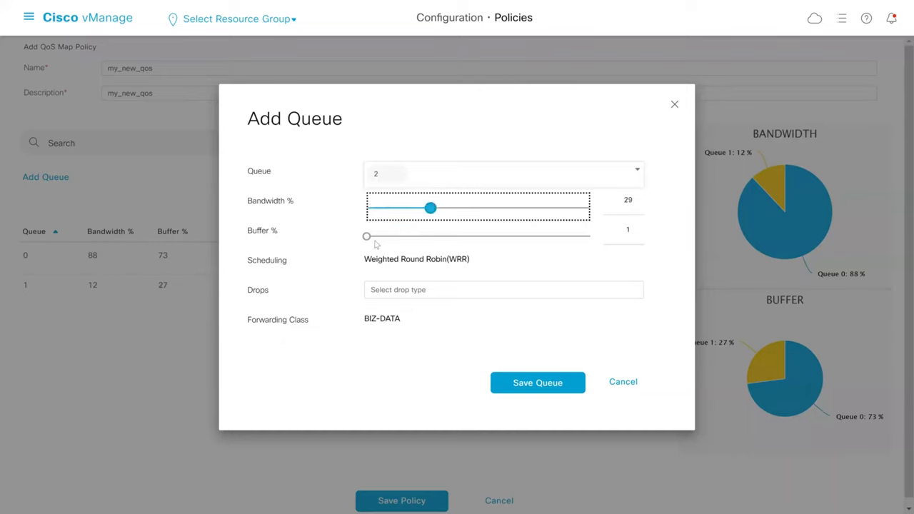
pyautogui.click(464, 238)
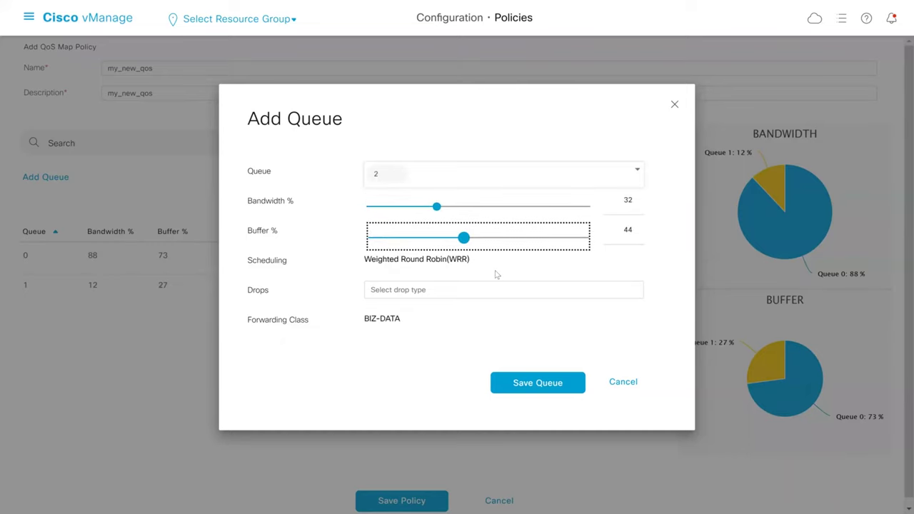
pyautogui.click(420, 290)
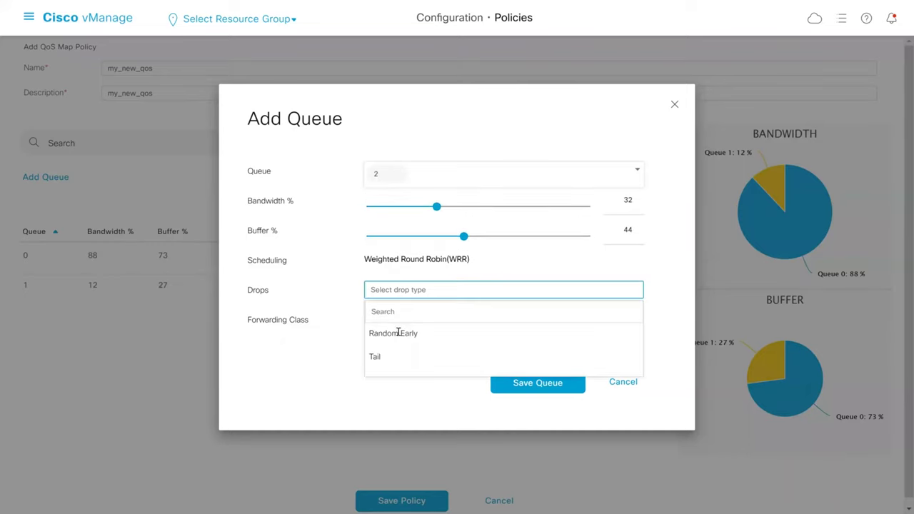
pyautogui.press('Return')
pyautogui.click(519, 384)
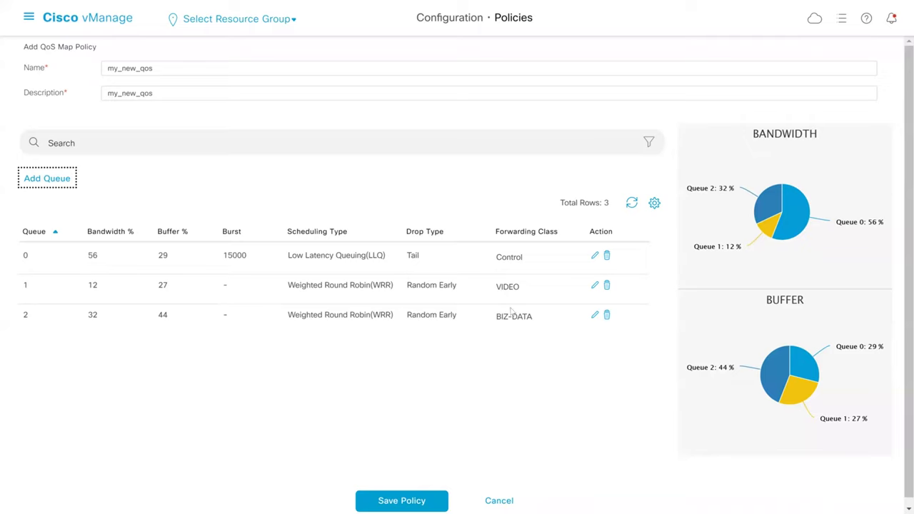
# Try to add queue 3 to the QoS map with 17% bandwidth, 49% buffer and Tail drops.
pyautogui.click(55, 181)
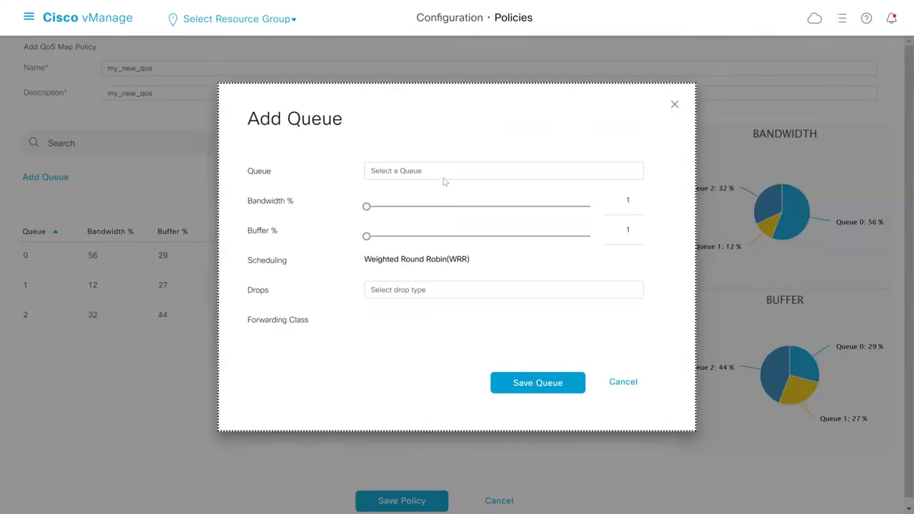
pyautogui.click(443, 171)
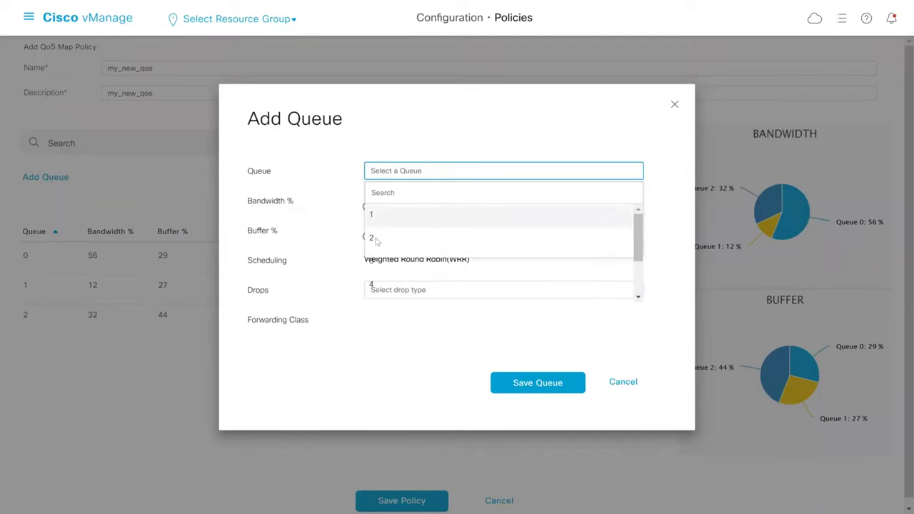
pyautogui.scroll(-2, 378, 230)
pyautogui.scroll(2, 378, 230)
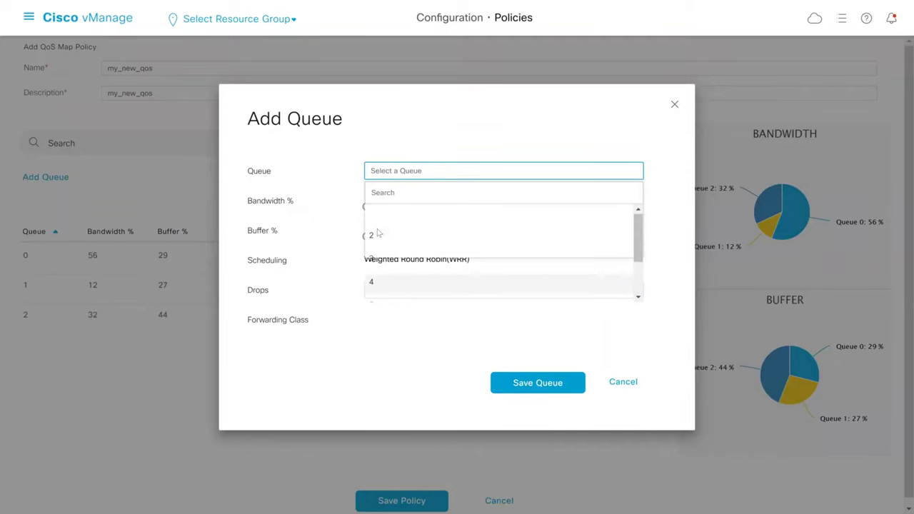
pyautogui.click(639, 298)
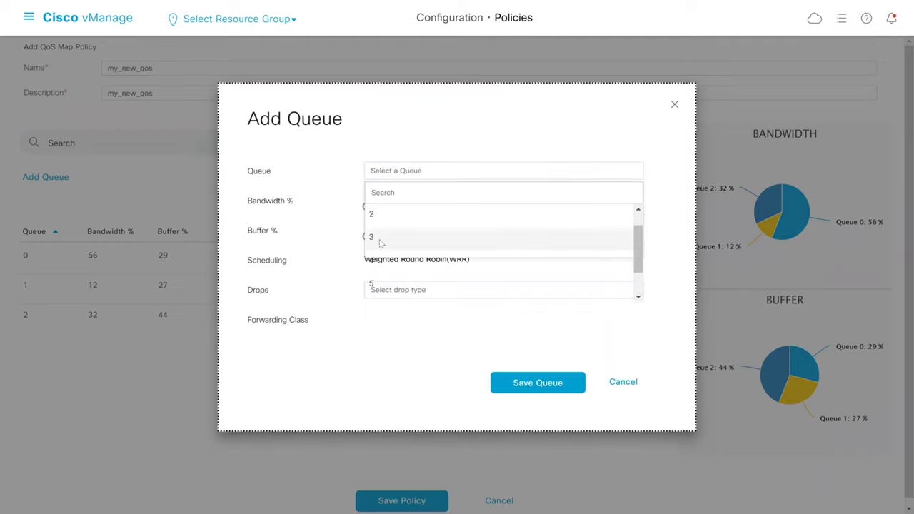
pyautogui.click(382, 244)
pyautogui.moveTo(384, 208); pyautogui.dragTo(404, 207)
pyautogui.click(437, 237)
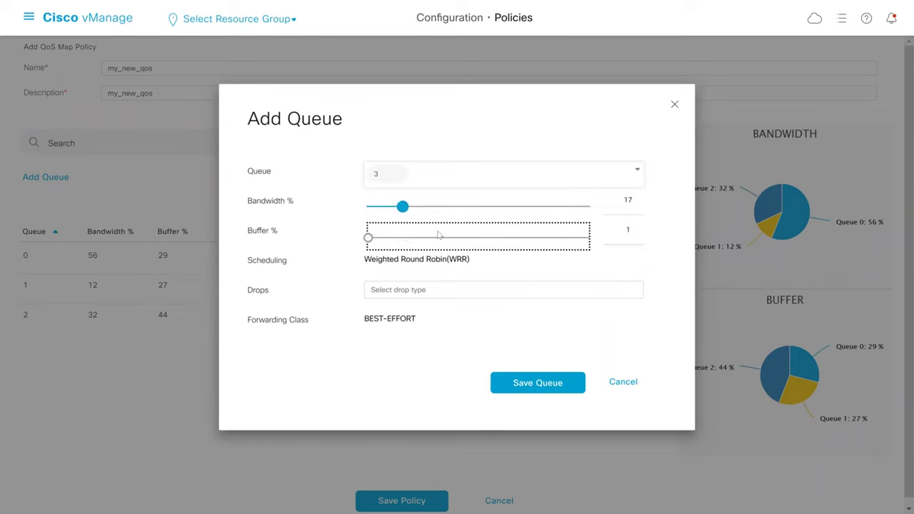
pyautogui.click(505, 238)
pyautogui.click(421, 293)
pyautogui.click(375, 361)
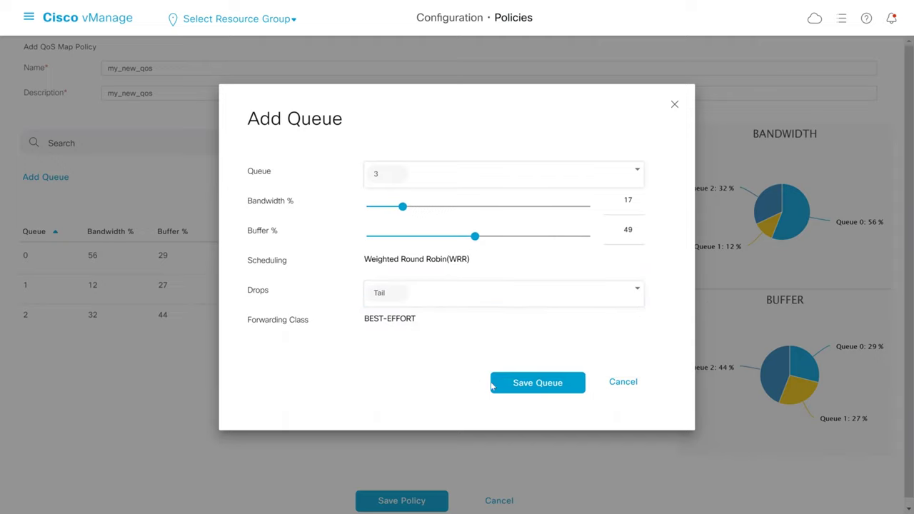
pyautogui.click(514, 385)
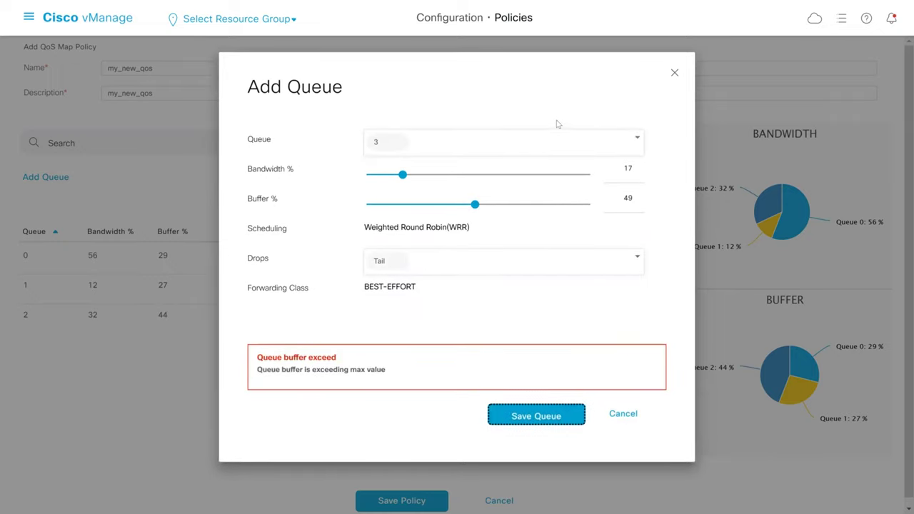
pyautogui.click(676, 73)
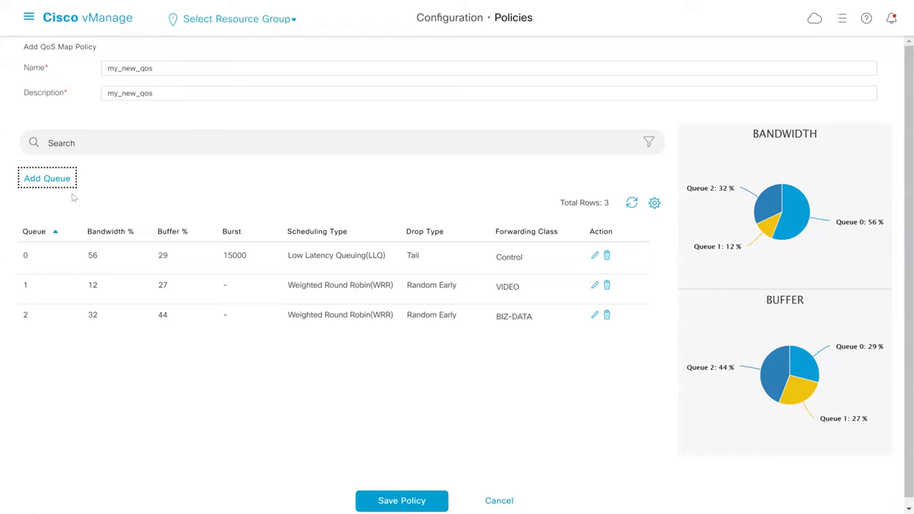
# Add queue 3 to the QoS map with 24% bandwidth, 12% buffer and Tail drops, and save the queue.
pyautogui.click(50, 180)
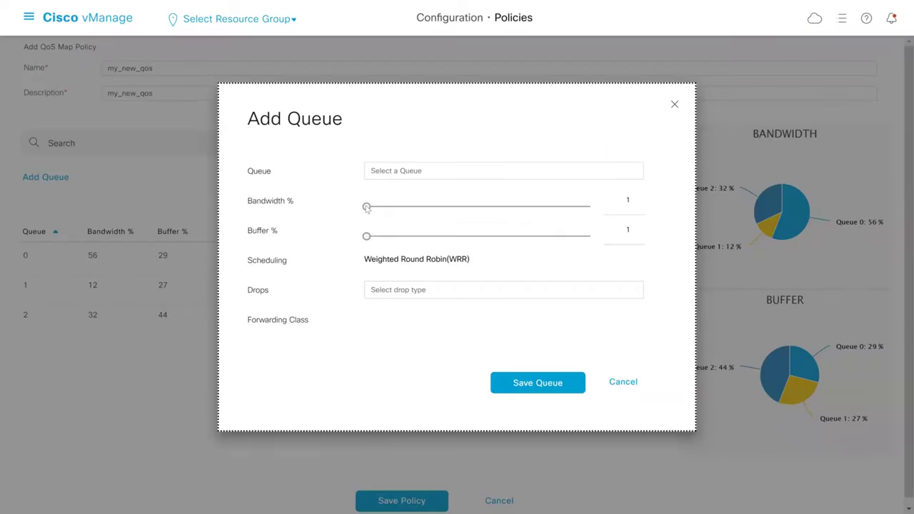
pyautogui.click(386, 178)
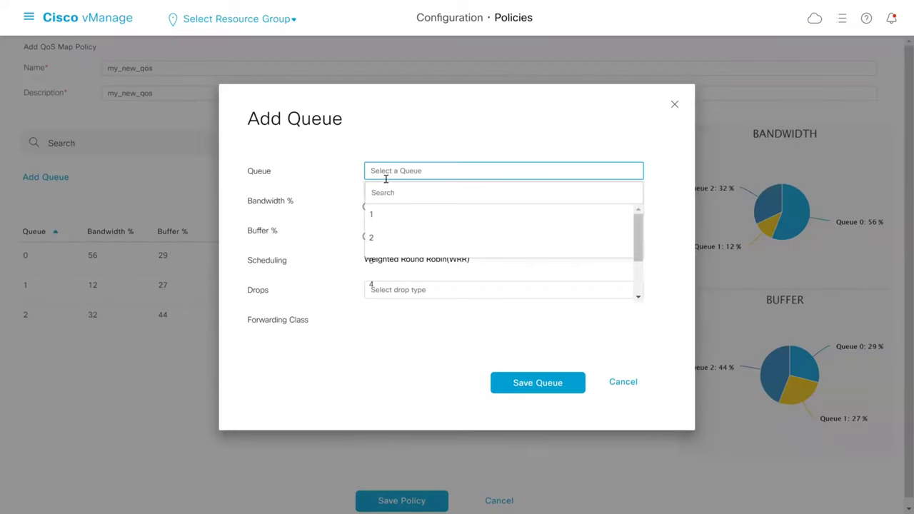
pyautogui.scroll(-2, 382, 237)
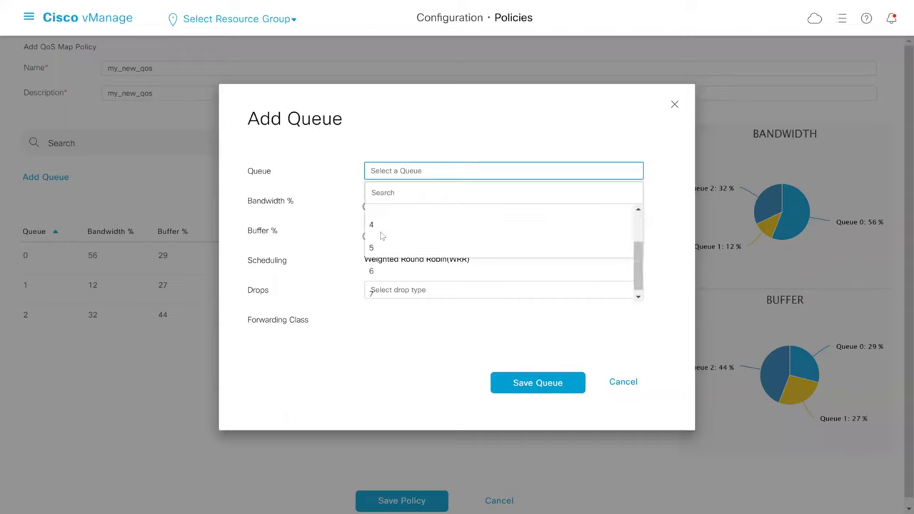
pyautogui.click(638, 208)
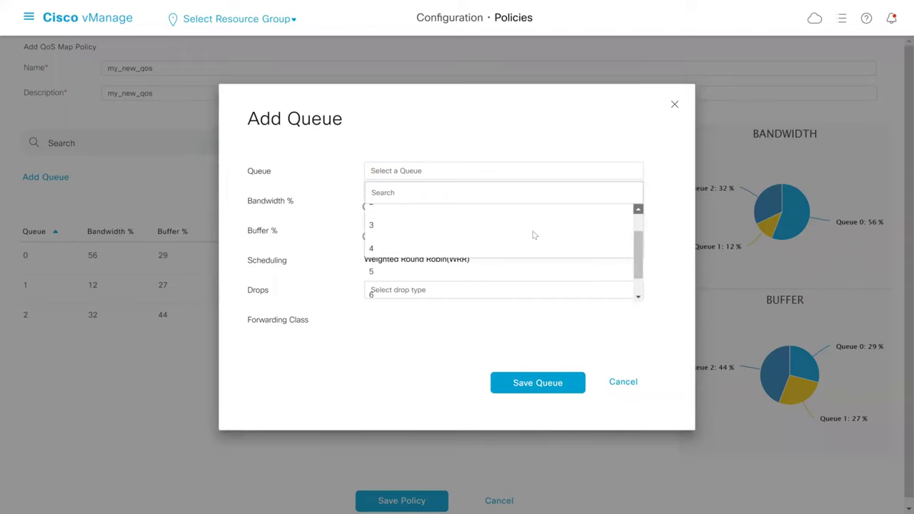
pyautogui.click(372, 226)
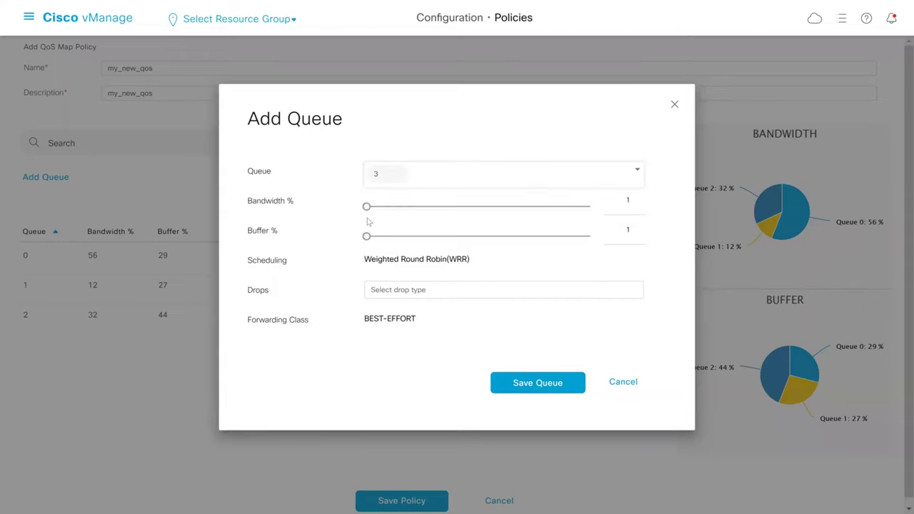
pyautogui.moveTo(367, 208); pyautogui.dragTo(421, 210)
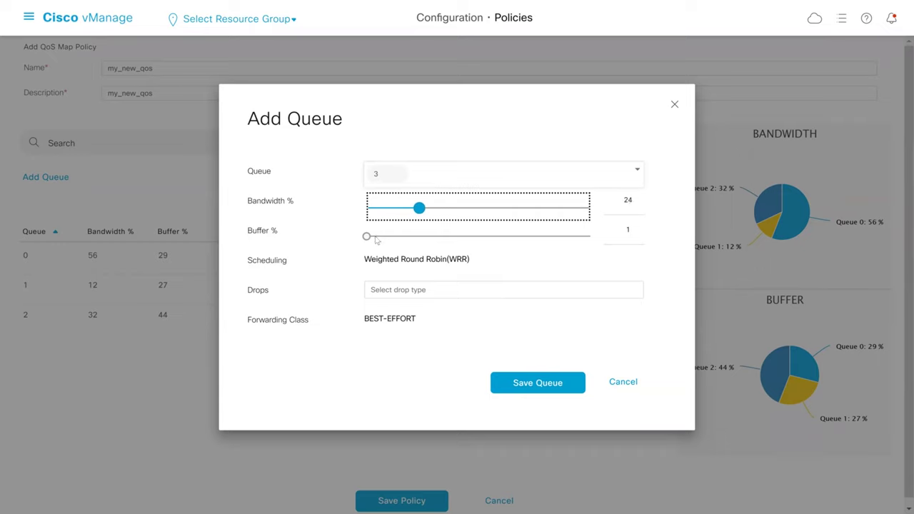
pyautogui.moveTo(366, 237); pyautogui.dragTo(389, 241)
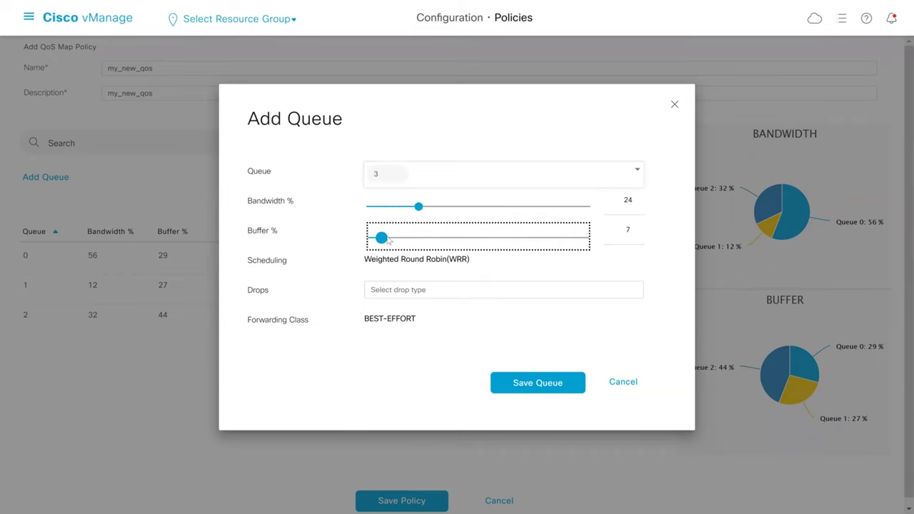
pyautogui.click(433, 289)
pyautogui.click(385, 361)
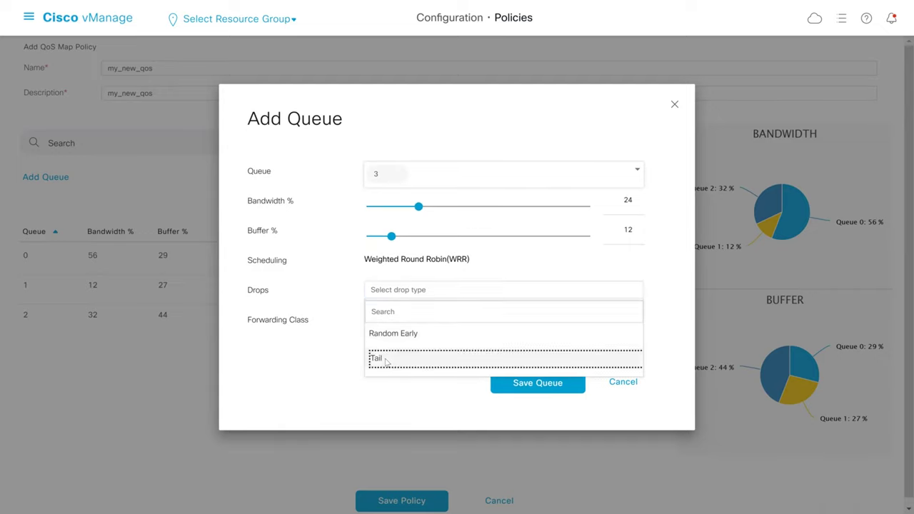
pyautogui.click(520, 380)
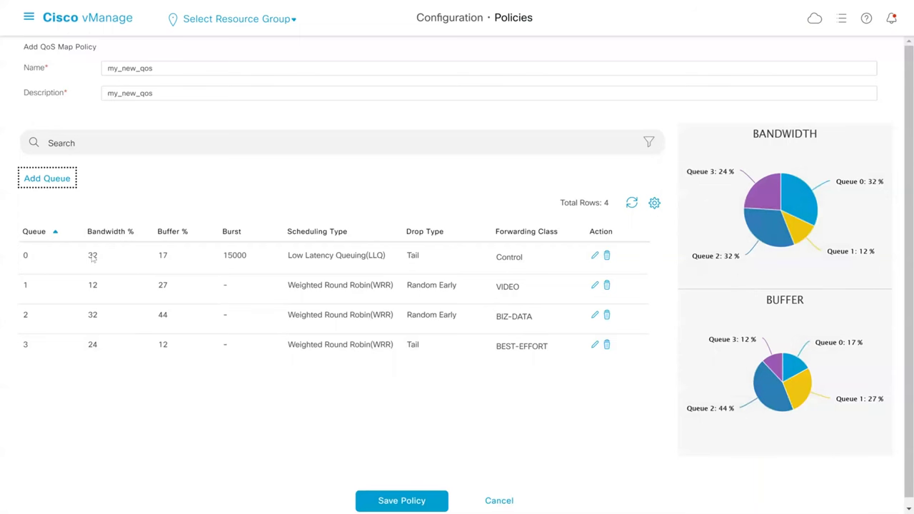
# Save the my_new_qos QoS map policy with its configured queues.
pyautogui.click(174, 322)
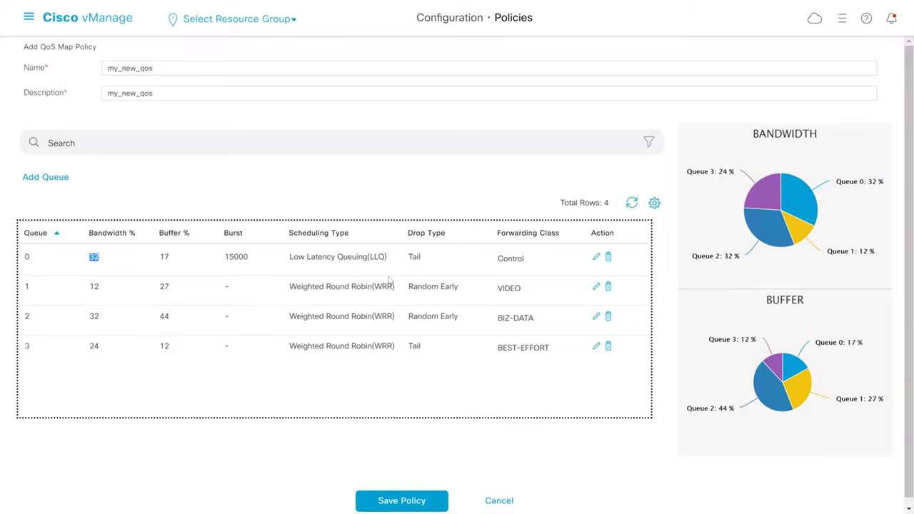
pyautogui.click(404, 502)
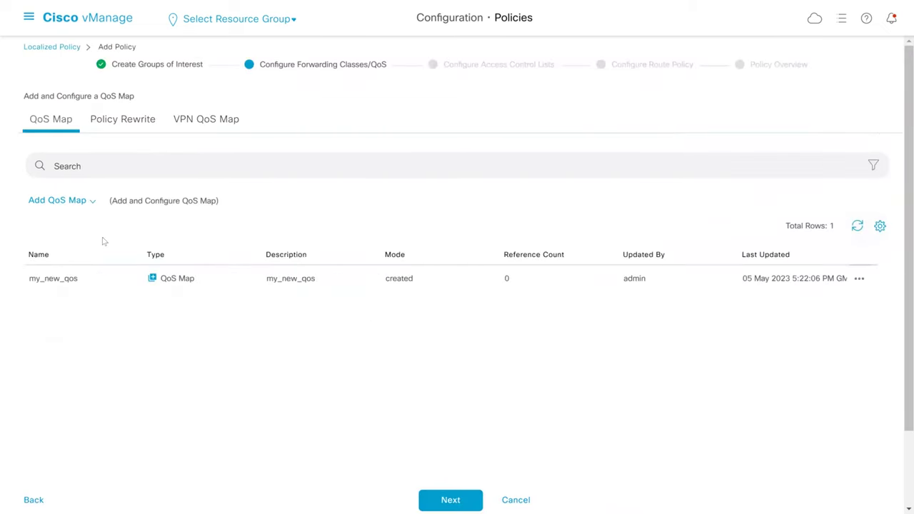
pyautogui.moveTo(30, 278); pyautogui.dragTo(75, 280)
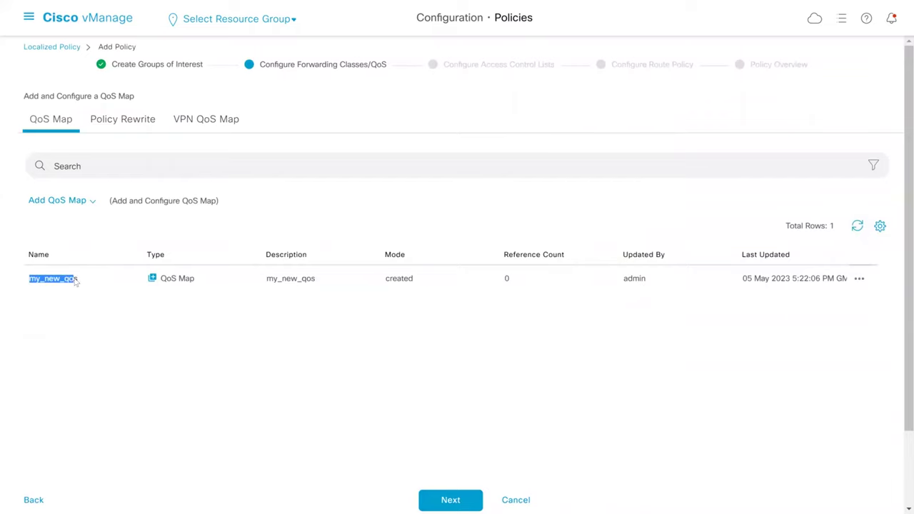
# Advance the policy wizard to Configure Access Control Lists and start a new IPv4 ACL policy.
pyautogui.click(463, 502)
pyautogui.click(461, 501)
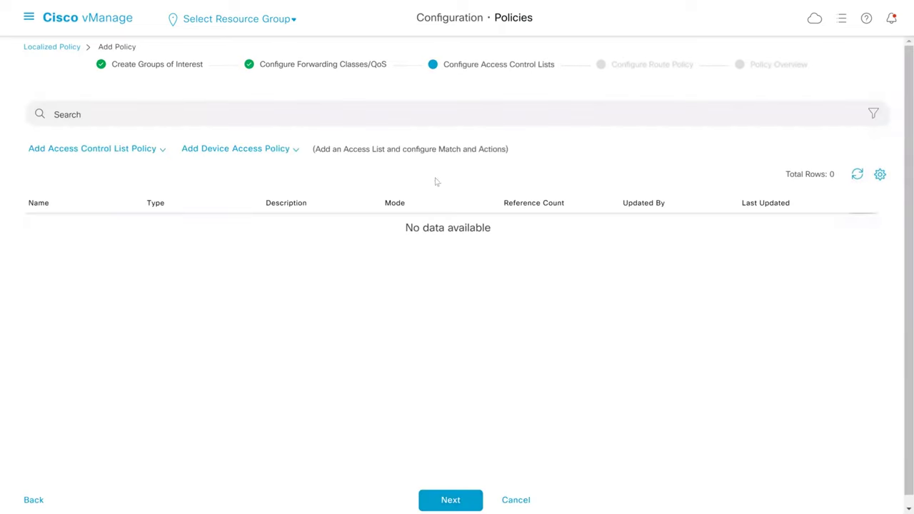
pyautogui.moveTo(444, 65); pyautogui.dragTo(571, 67)
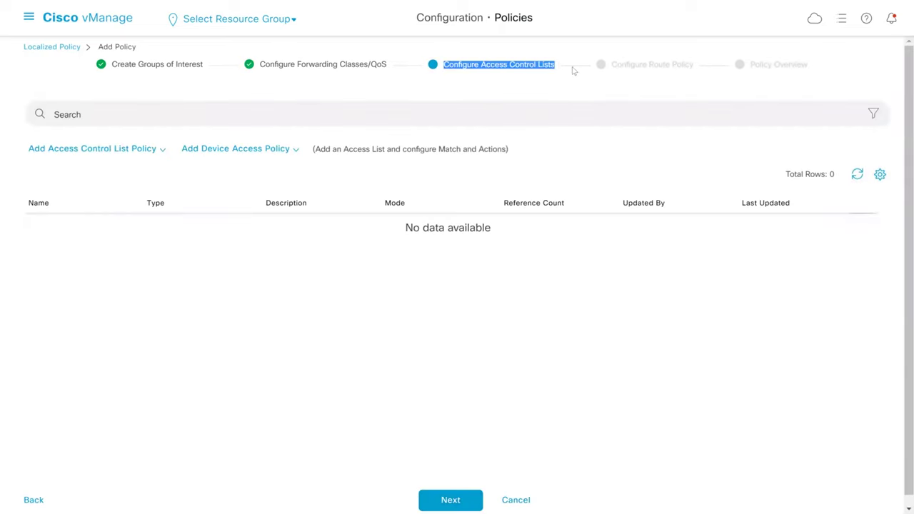
pyautogui.click(163, 151)
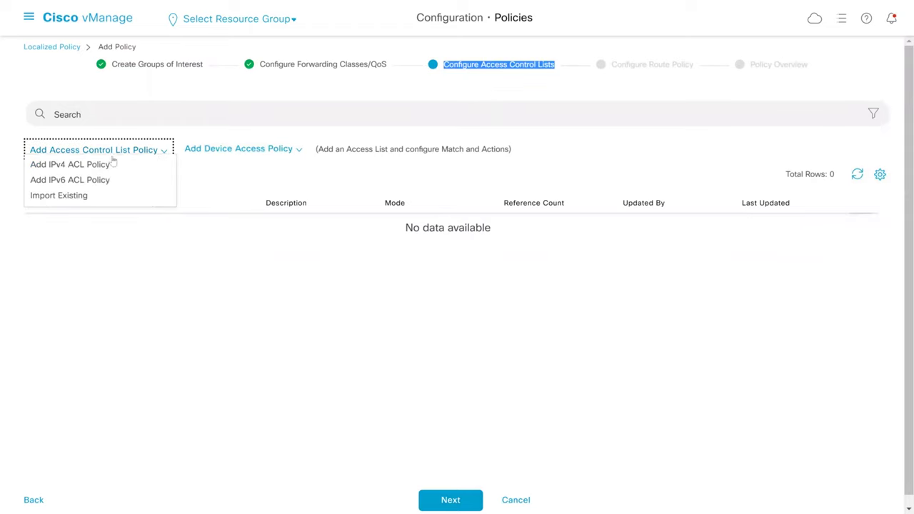
pyautogui.click(77, 165)
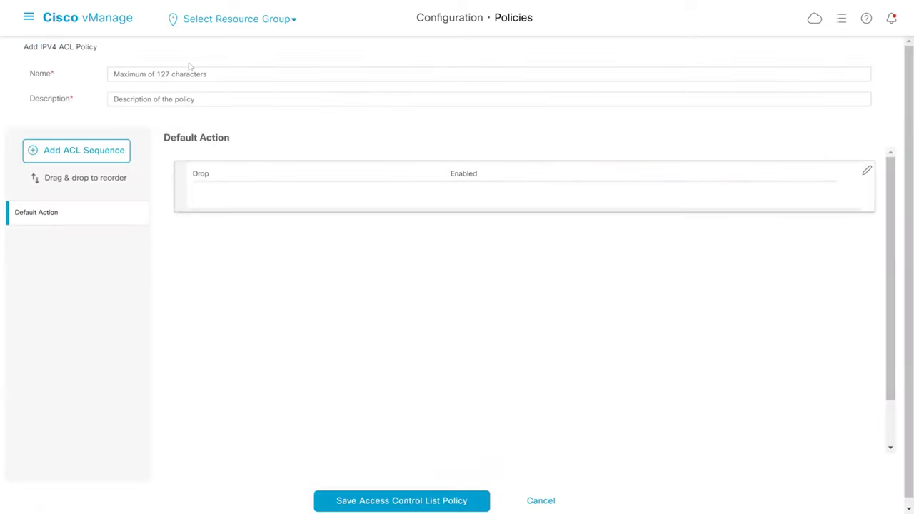
# Name the IPv4 ACL policy LAN_vpn10, describe it as "lan vpn 10", and add an ACL sequence with a blank rule.
pyautogui.click(188, 73)
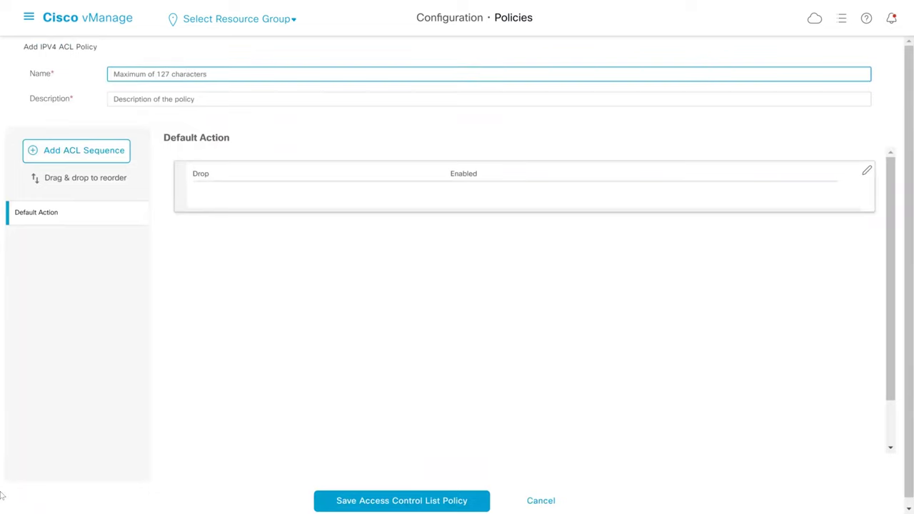
pyautogui.write('LaN_vpn')
pyautogui.press('Tab')
pyautogui.write('lan vpn 10')
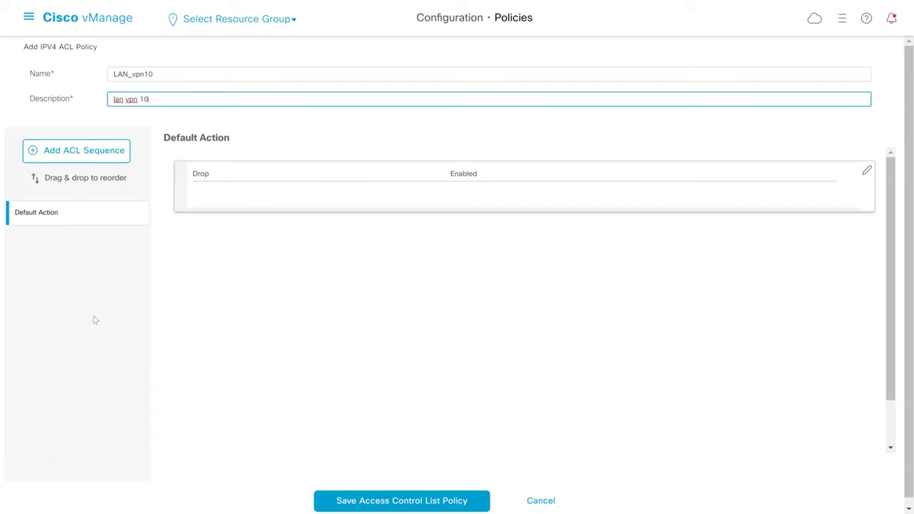
pyautogui.click(88, 155)
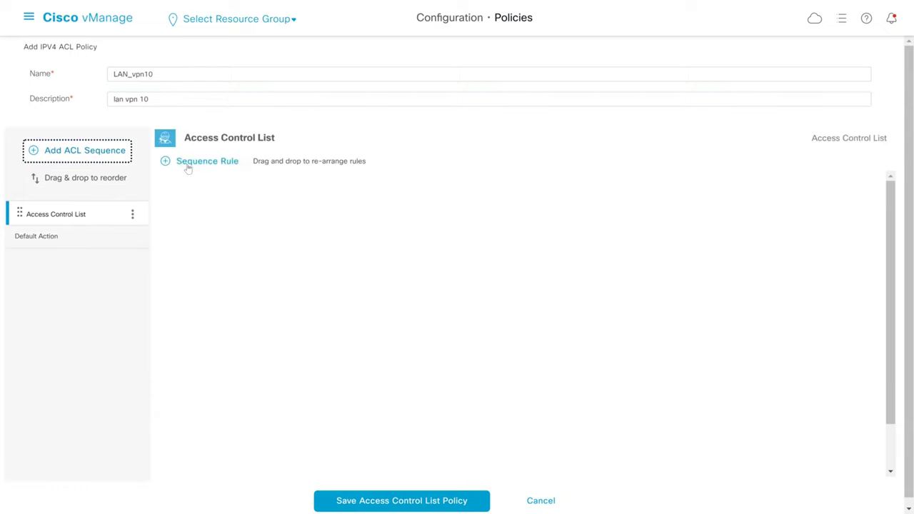
pyautogui.click(188, 168)
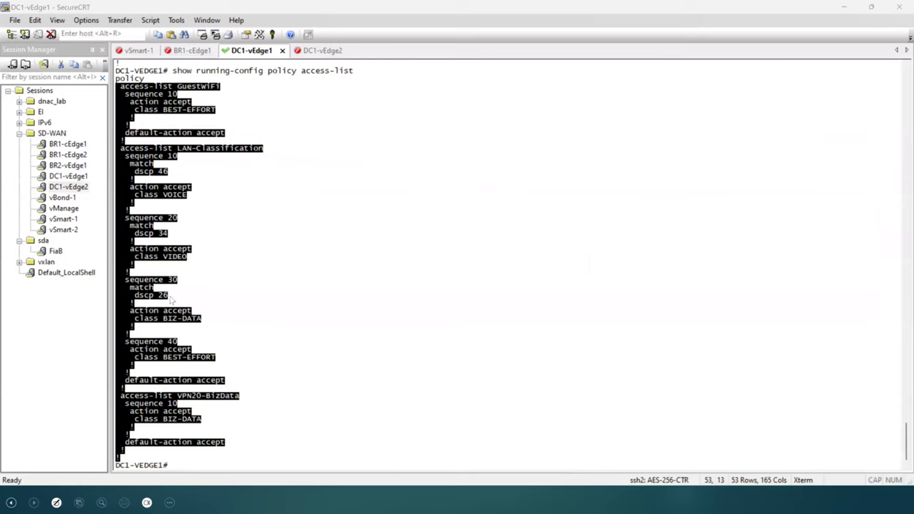
# Examine the LAN-Classification access list in DC1-vEdge1's running configuration in SecureCRT, and switch back to vManage.
pyautogui.click(151, 186)
pyautogui.moveTo(129, 167); pyautogui.dragTo(227, 373)
pyautogui.click(211, 369)
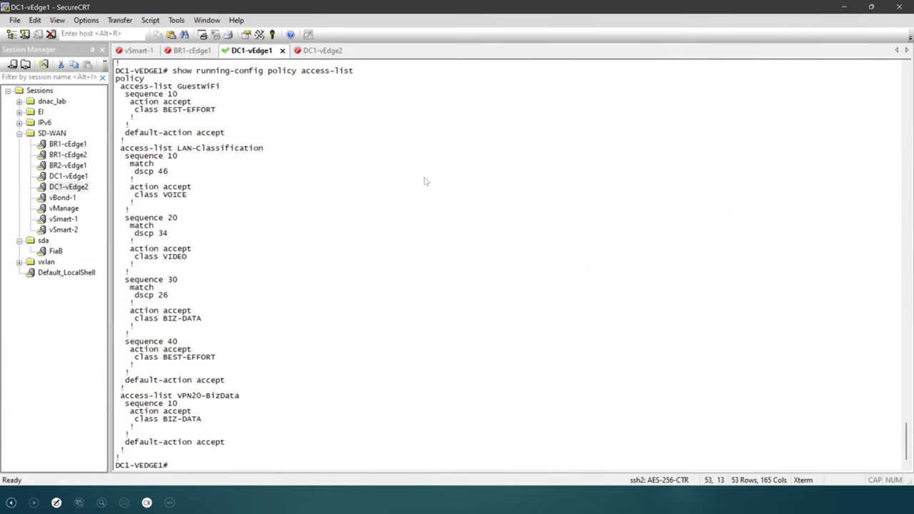
pyautogui.press('super')
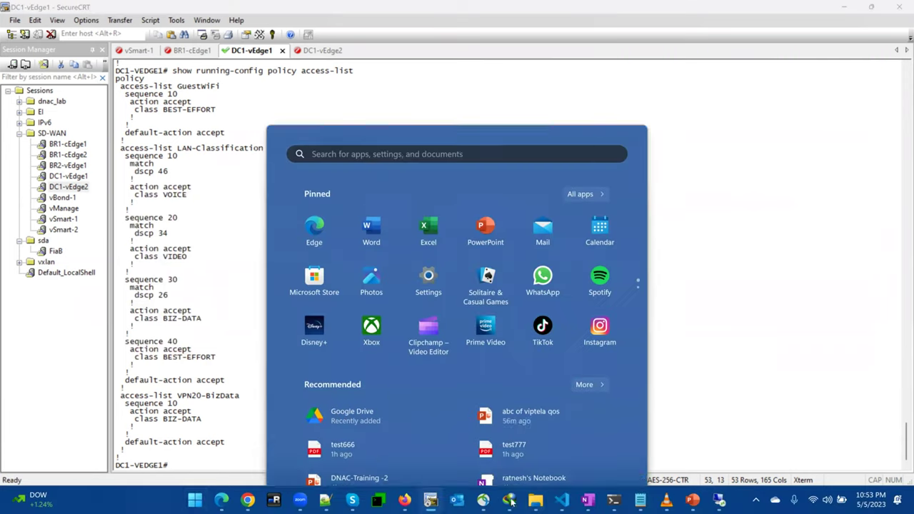
pyautogui.click(716, 500)
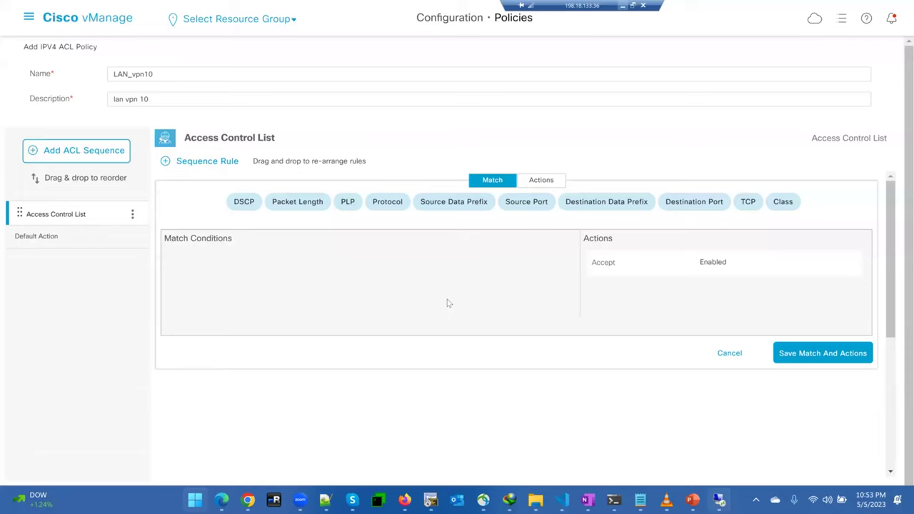
# Set the first sequence rule to match DSCP 46 and class VOICE, and save its match and actions.
pyautogui.click(245, 205)
pyautogui.click(349, 262)
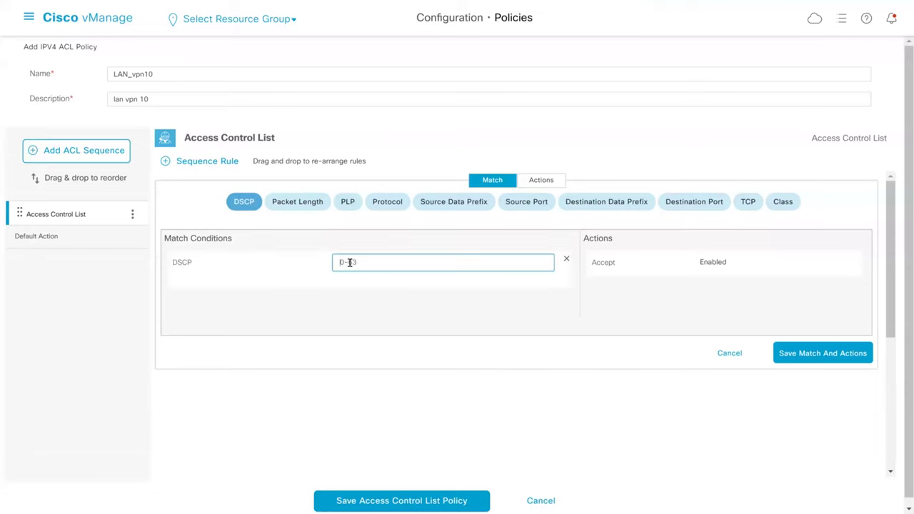
pyautogui.write('46')
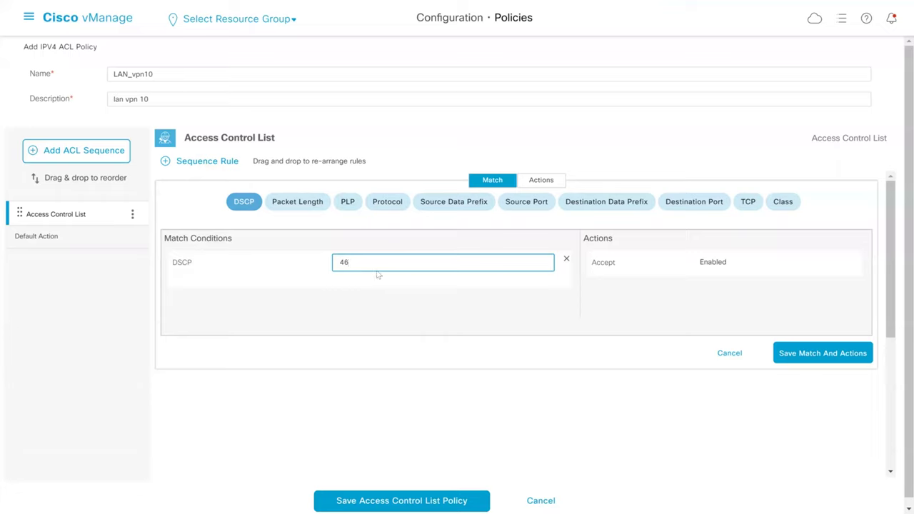
pyautogui.click(783, 202)
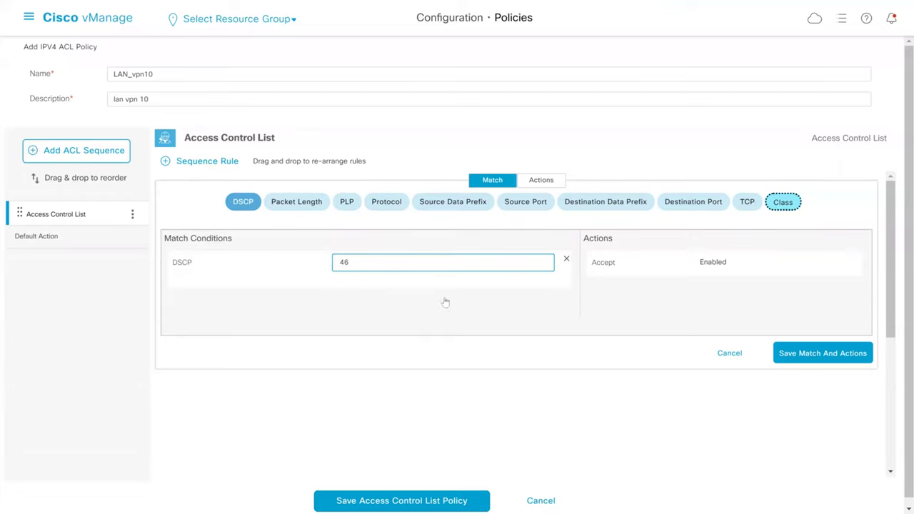
pyautogui.click(295, 338)
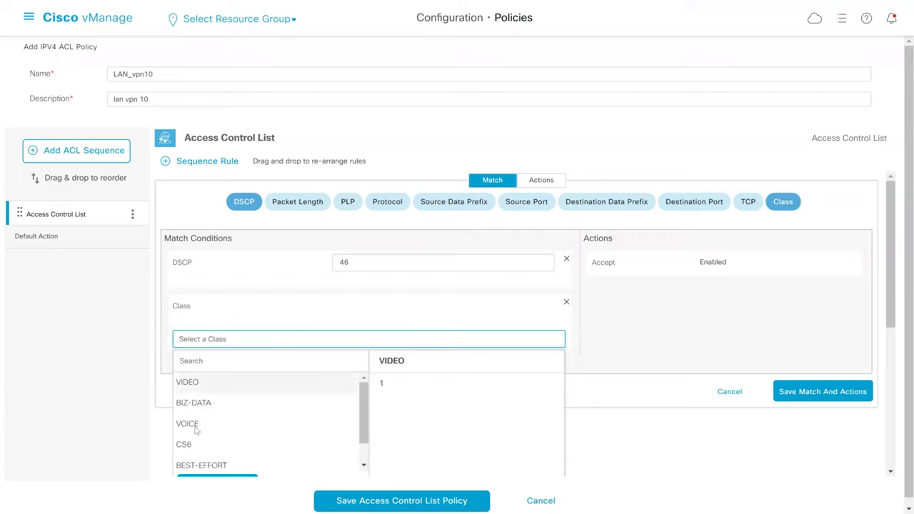
pyautogui.click(196, 428)
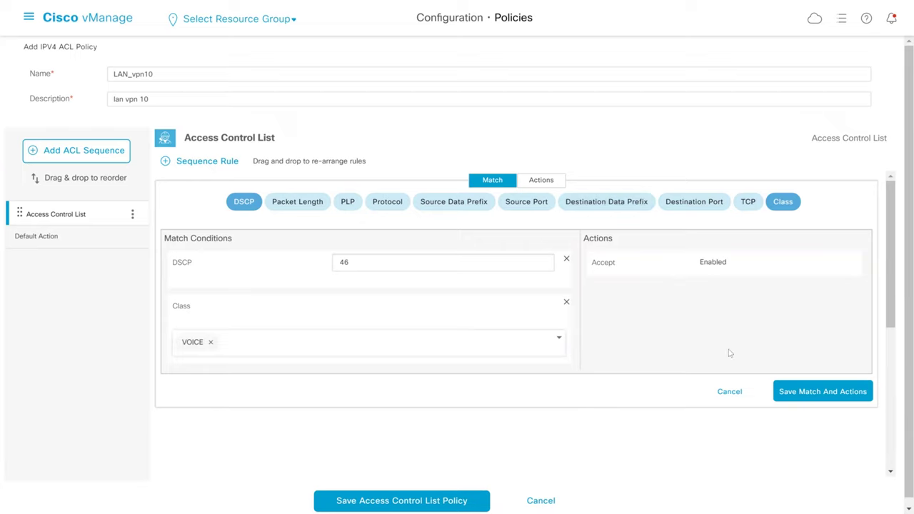
pyautogui.click(809, 395)
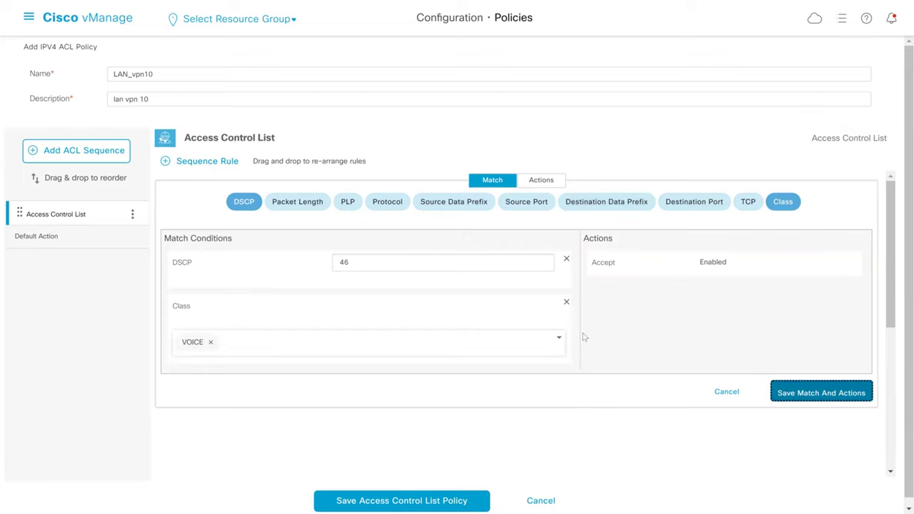
# Add a second sequence rule matching DSCP 34 and class VIDEO, and save its match and actions.
pyautogui.click(189, 164)
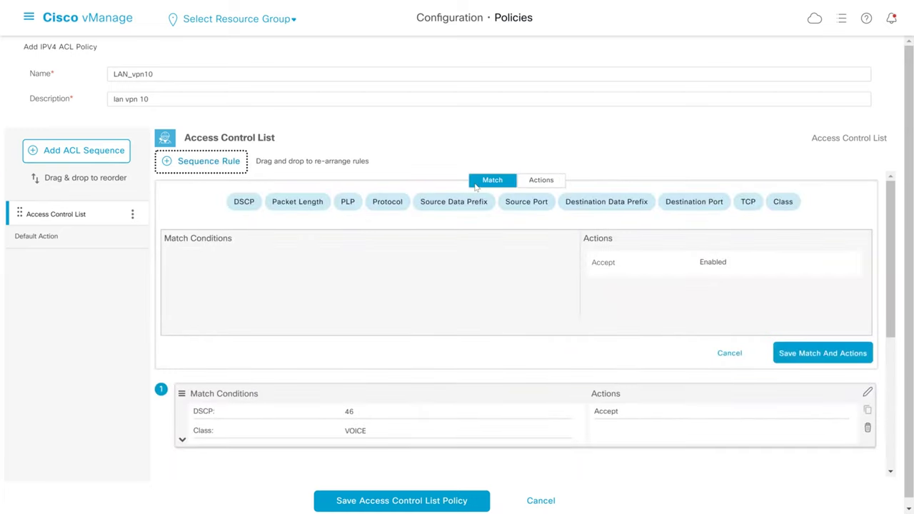
pyautogui.click(245, 205)
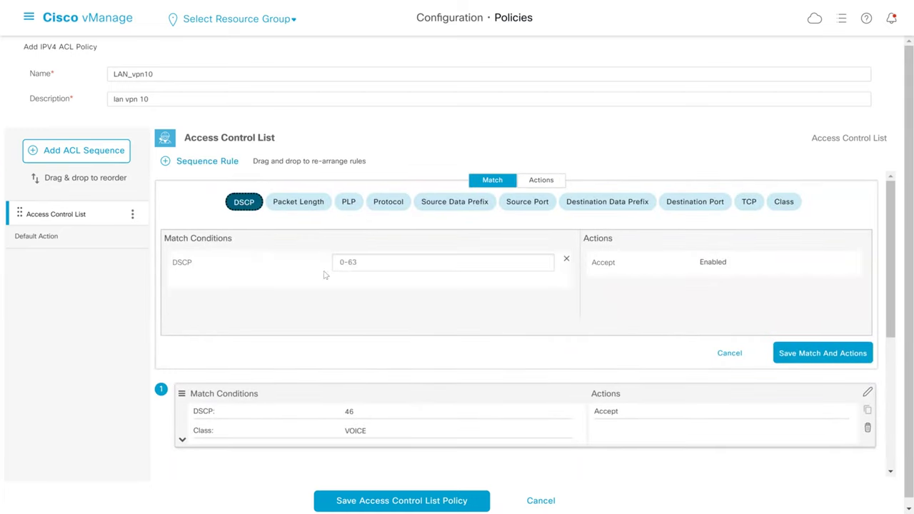
pyautogui.click(349, 260)
pyautogui.write('34')
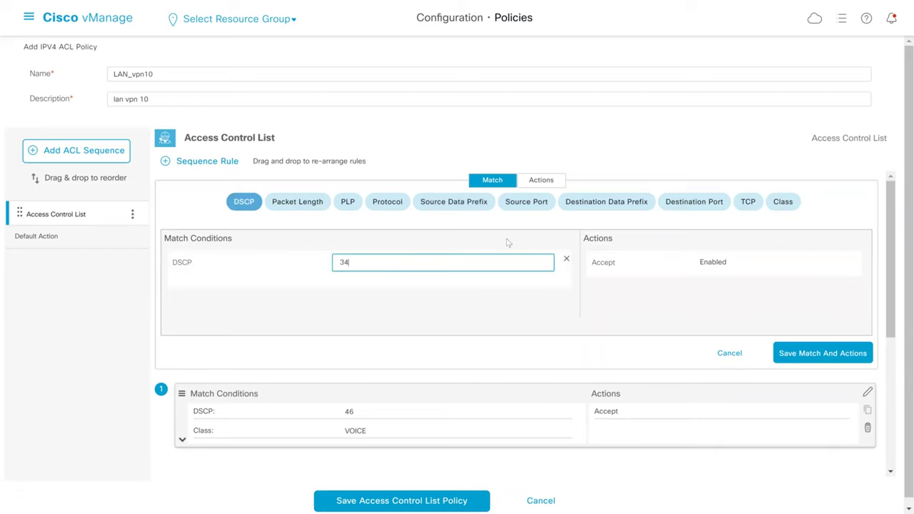
pyautogui.click(783, 202)
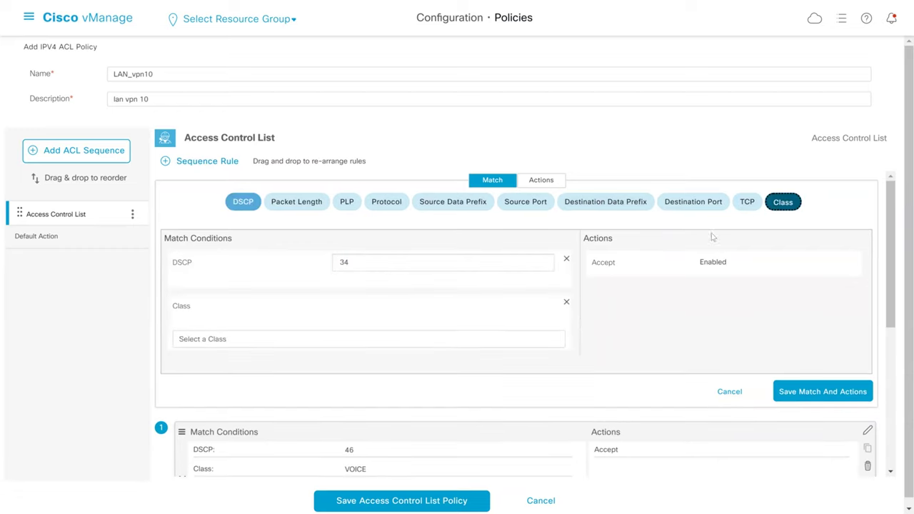
pyautogui.click(319, 342)
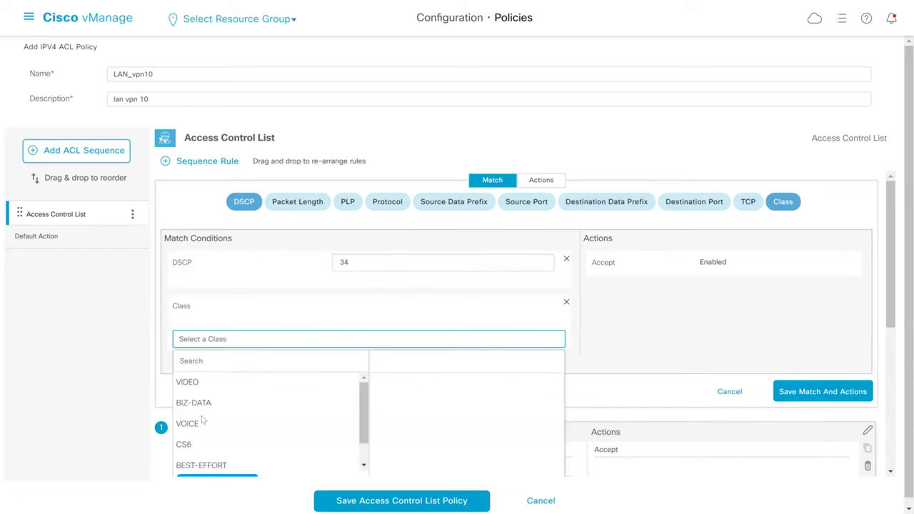
pyautogui.click(188, 382)
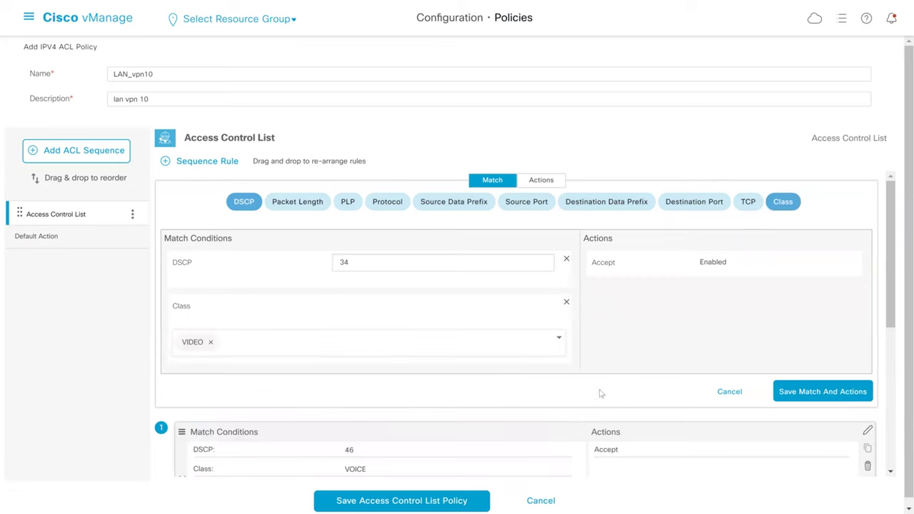
pyautogui.click(786, 397)
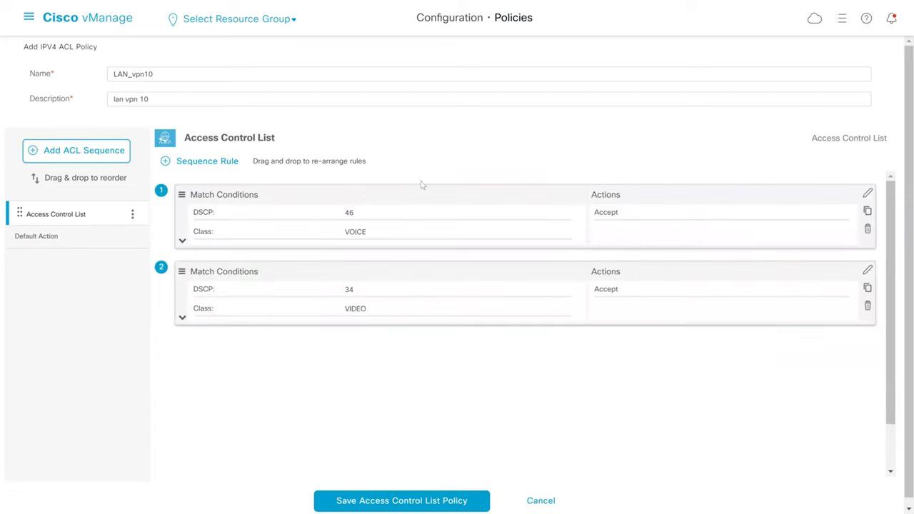
# Add a third sequence rule matching DSCP 22 and class BIZ-DATA, save it, and start a fourth rule.
pyautogui.click(194, 161)
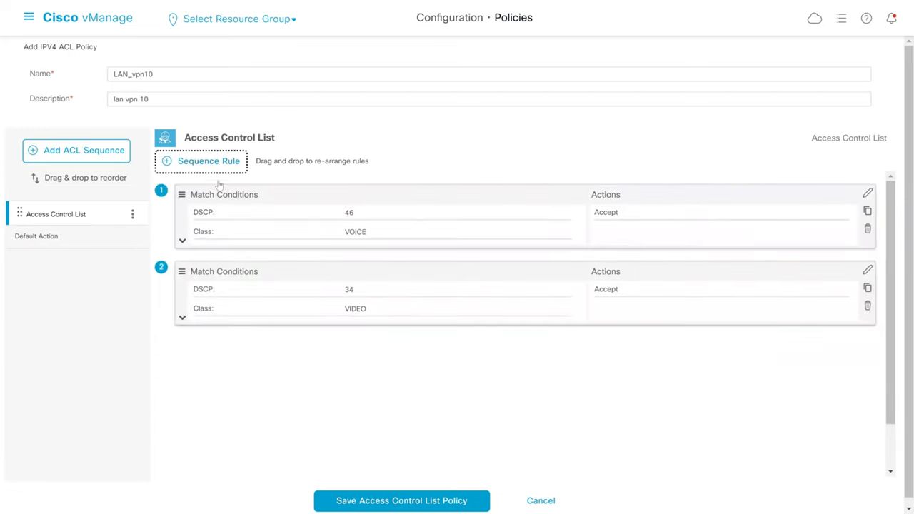
pyautogui.click(243, 201)
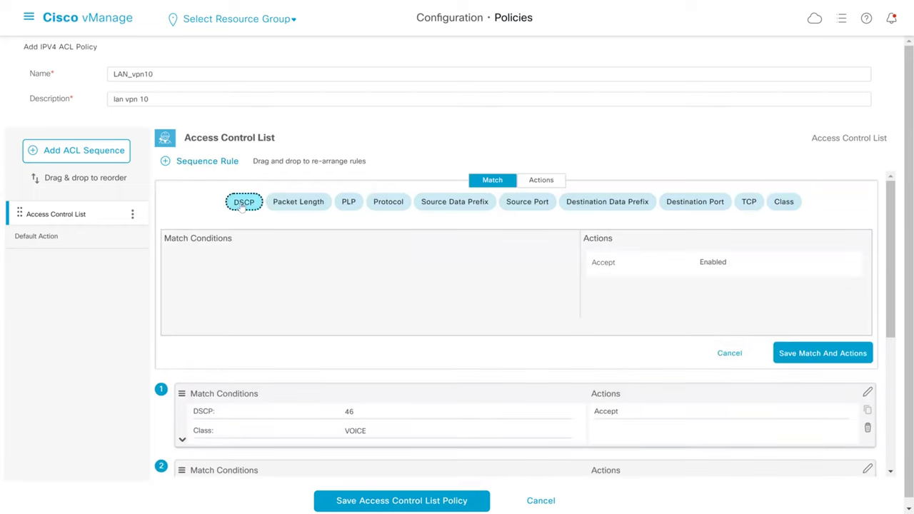
pyautogui.click(355, 263)
pyautogui.write('22')
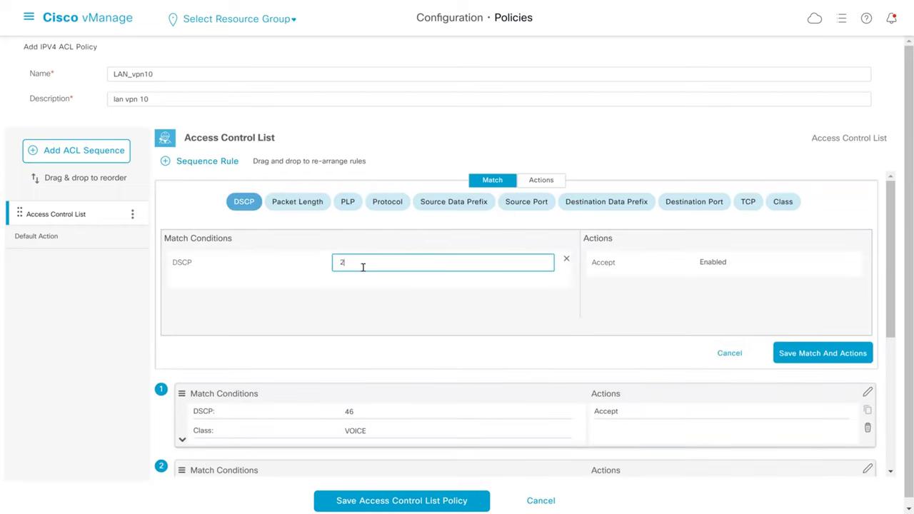
pyautogui.click(781, 202)
pyautogui.click(264, 338)
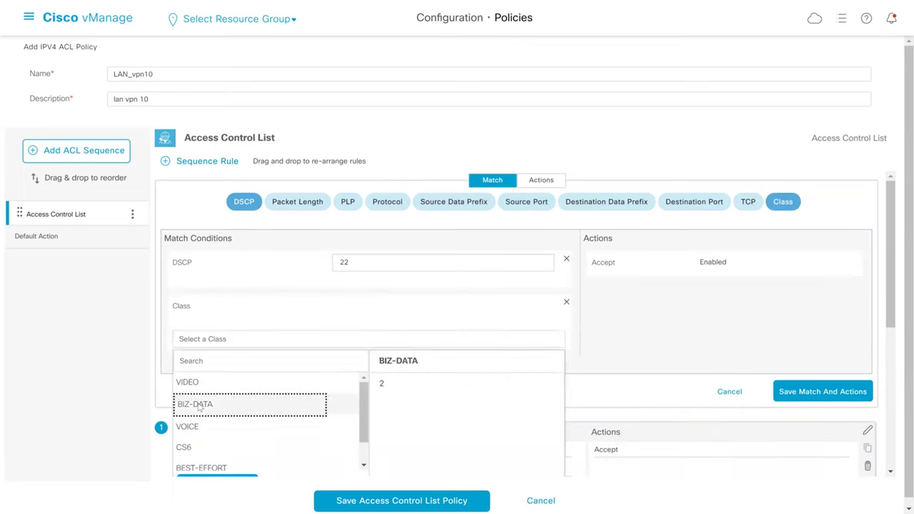
pyautogui.click(200, 405)
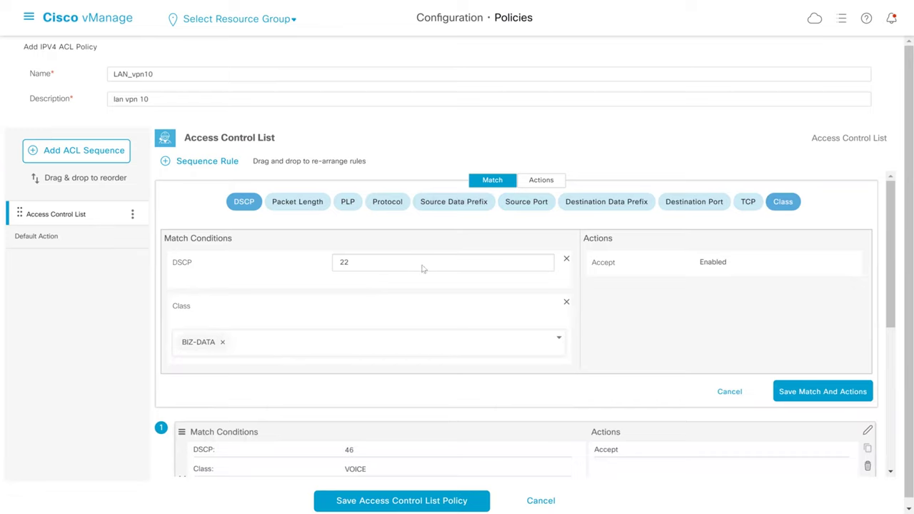
pyautogui.click(782, 391)
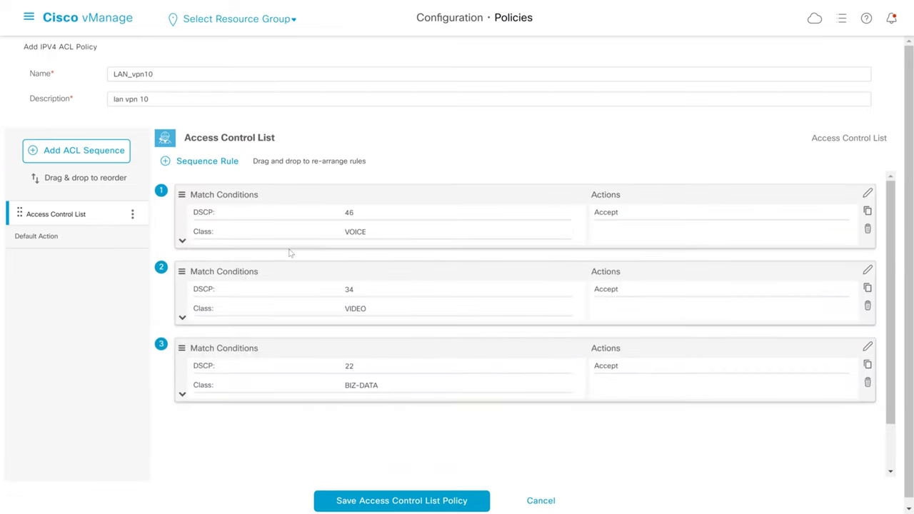
pyautogui.click(226, 167)
pyautogui.click(245, 202)
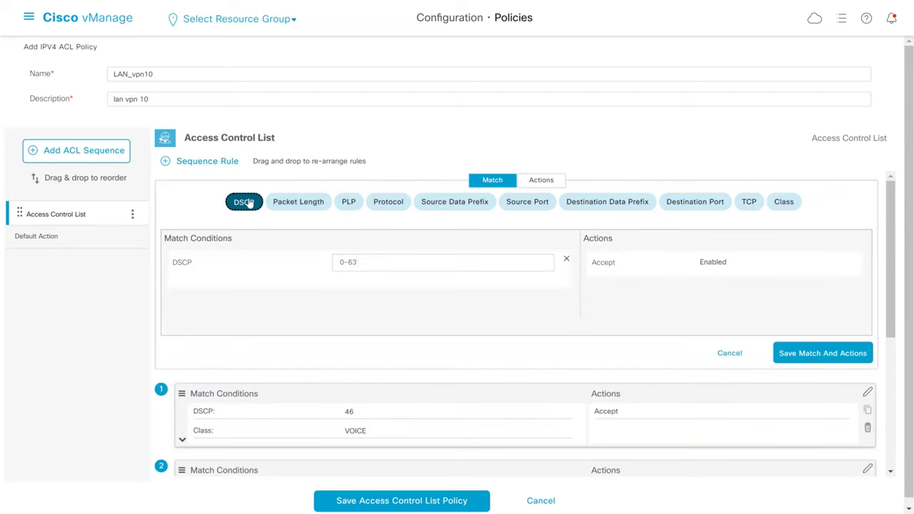
pyautogui.click(357, 261)
pyautogui.write('12')
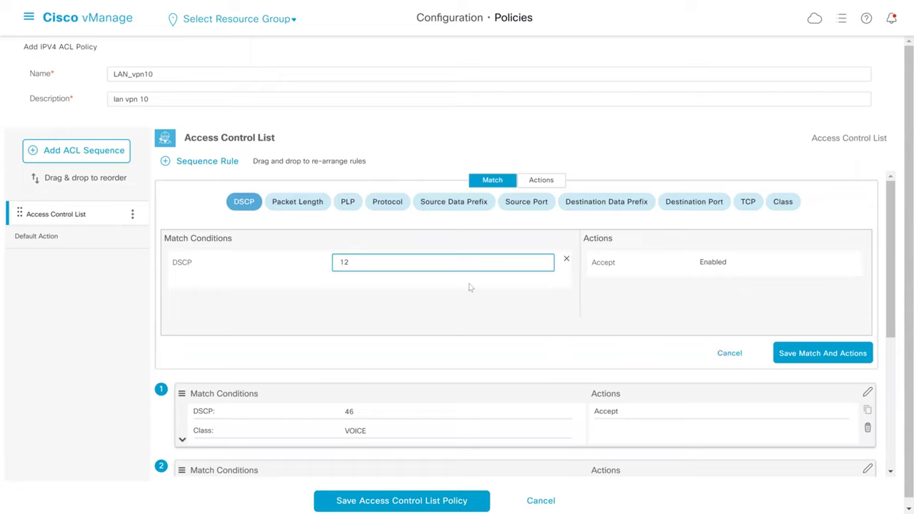
pyautogui.click(566, 261)
# Replace the fourth sequence rule's DSCP match with class BEST-EFFORT, and save its match and actions.
pyautogui.click(783, 202)
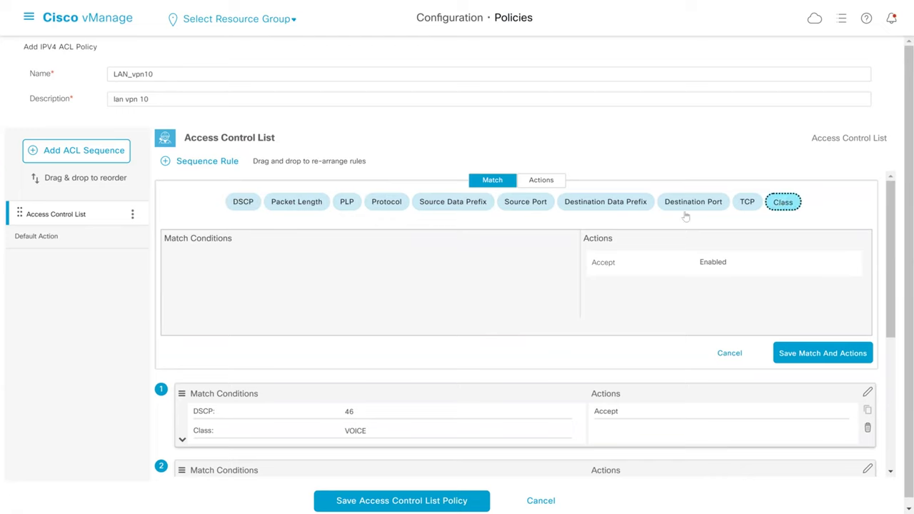
pyautogui.click(290, 296)
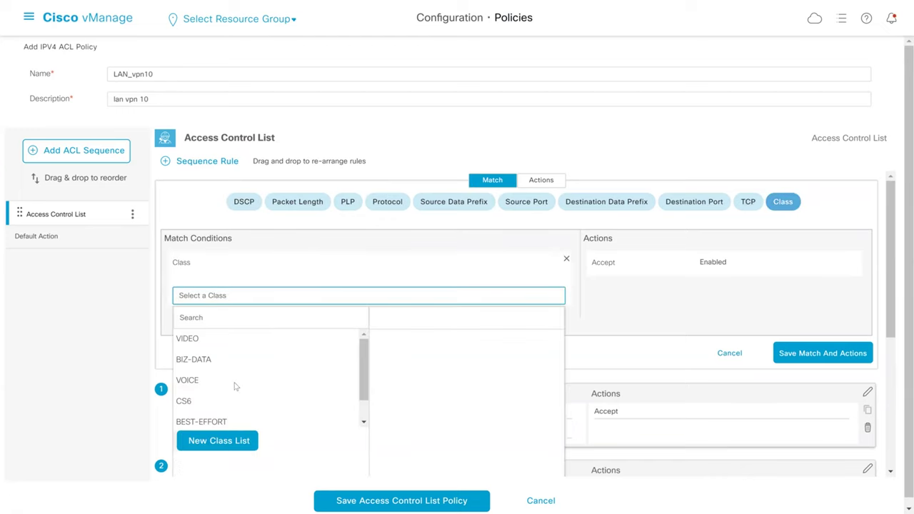
pyautogui.click(217, 421)
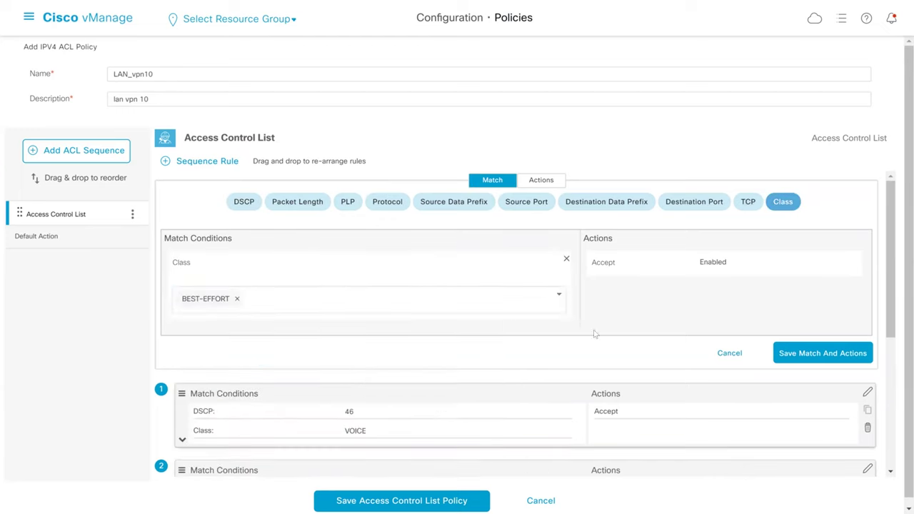
pyautogui.click(788, 360)
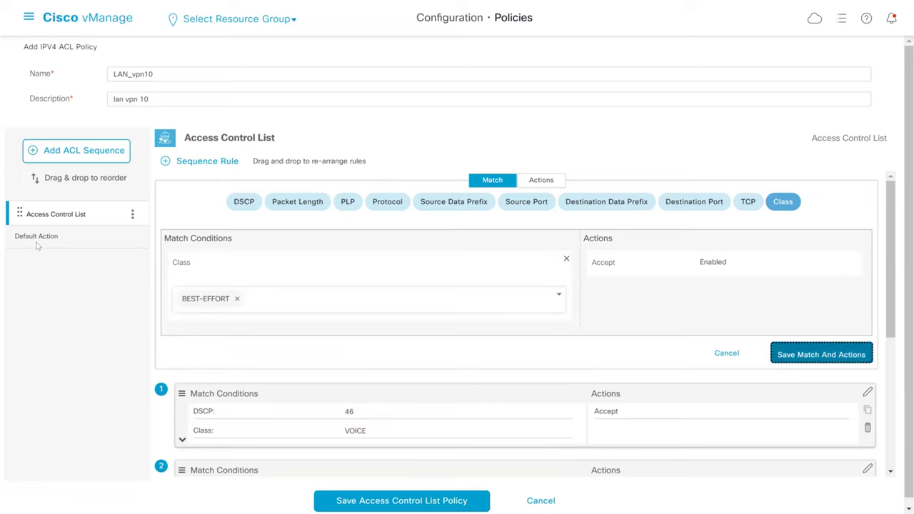
# Set the access control list's default action to Accept and save it.
pyautogui.click(38, 242)
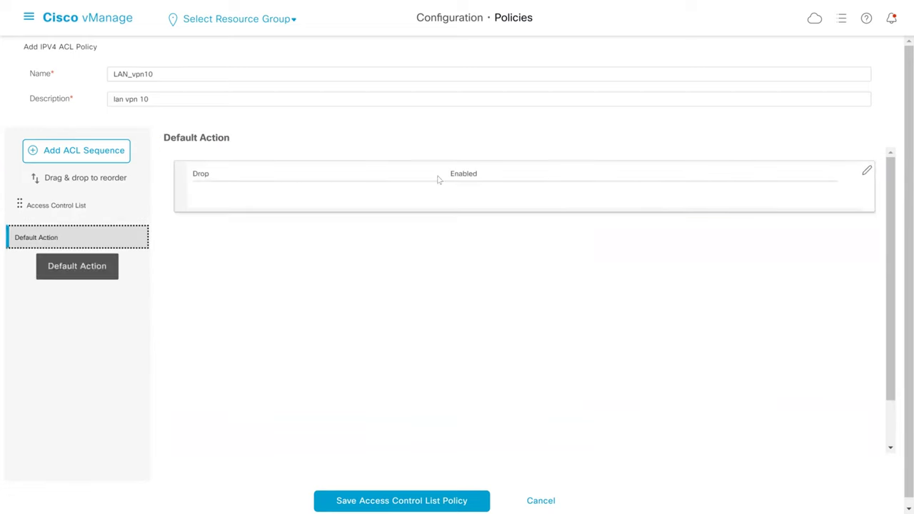
pyautogui.click(866, 179)
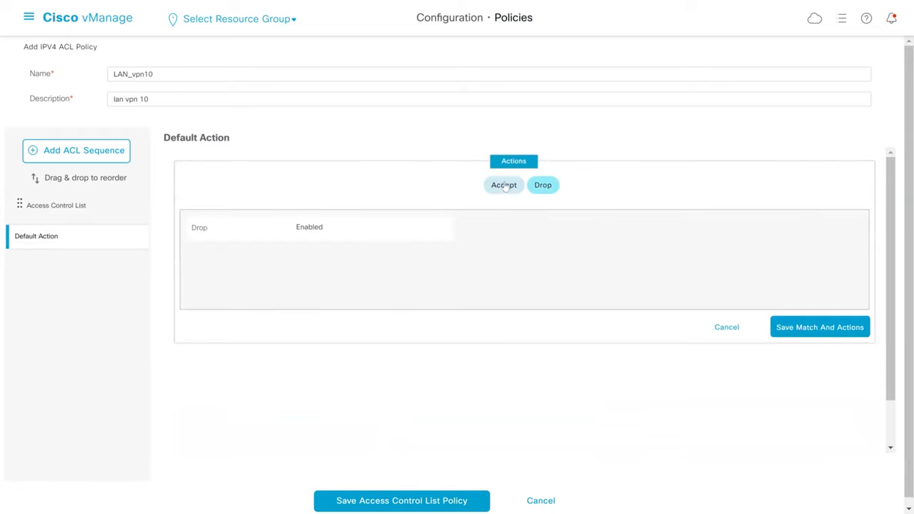
pyautogui.click(780, 327)
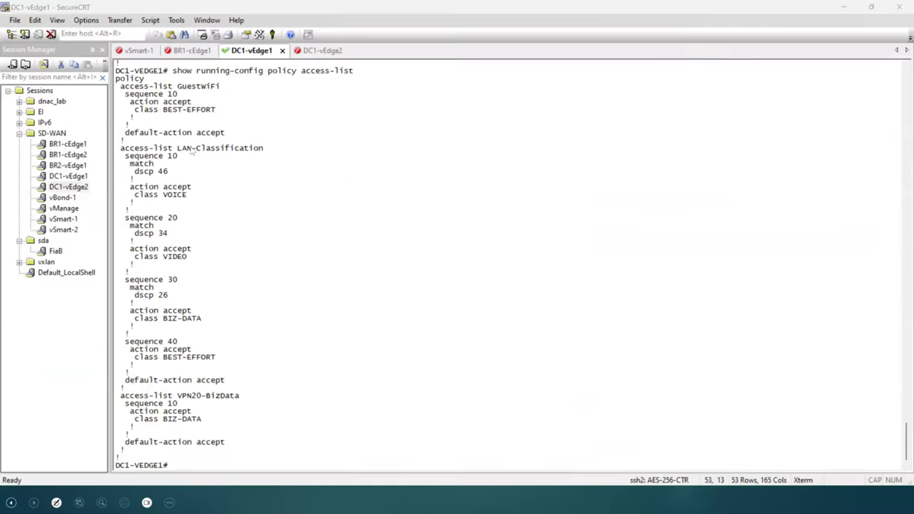
# Copy the LAN-Classification access-list name from DC1-vEdge1 in SecureCRT, rename the vManage ACL to LAN-Classification, and save the ACL policy.
pyautogui.click(182, 153)
pyautogui.moveTo(178, 150); pyautogui.dragTo(264, 150)
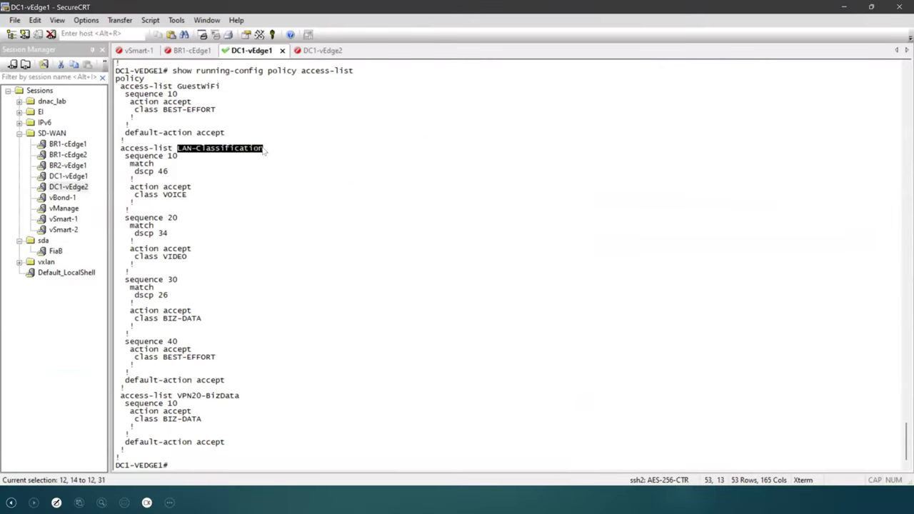
pyautogui.press('Return')
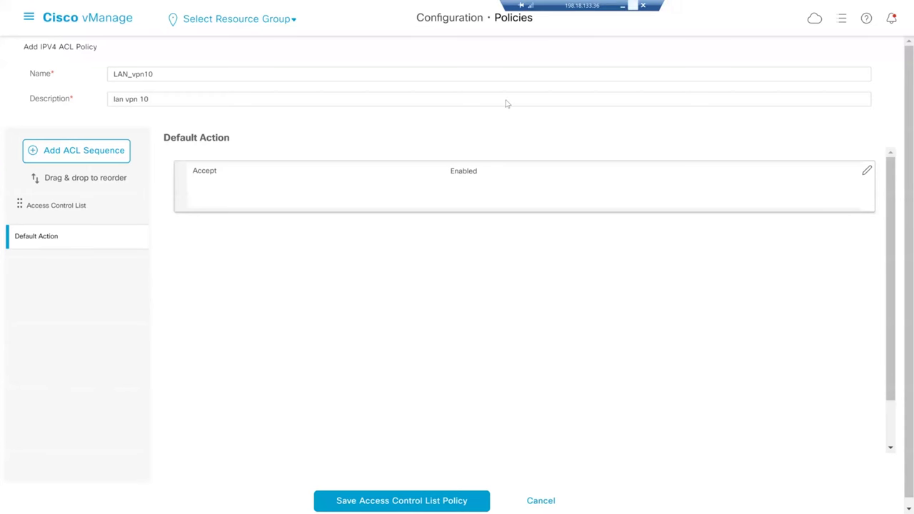
pyautogui.doubleClick(169, 78)
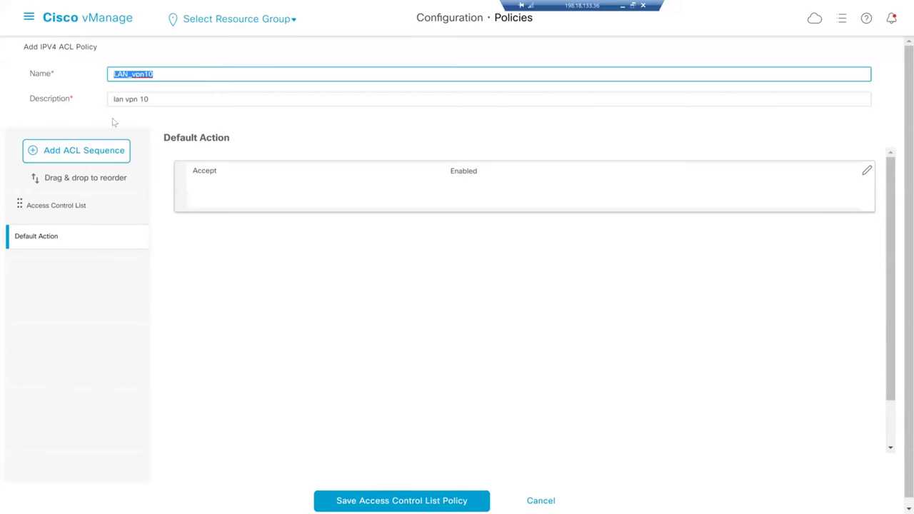
pyautogui.write('LAN-Classification')
pyautogui.click(310, 292)
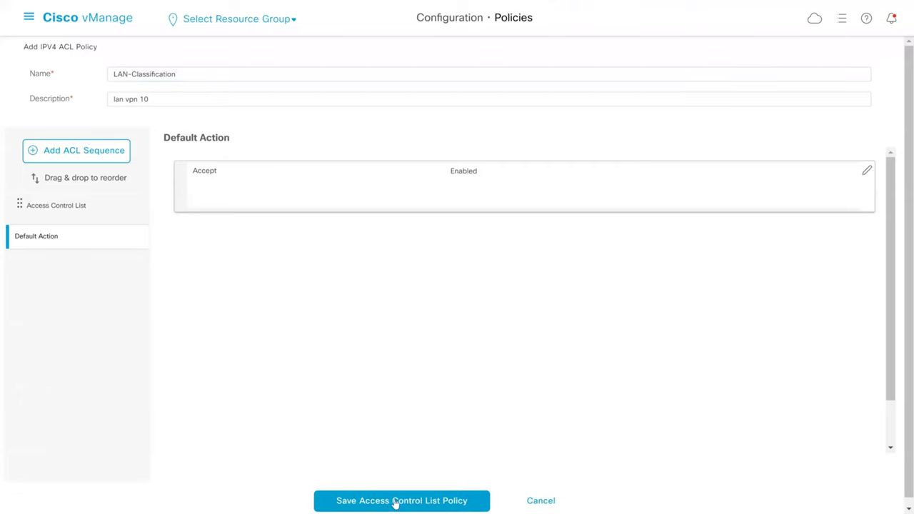
pyautogui.click(398, 501)
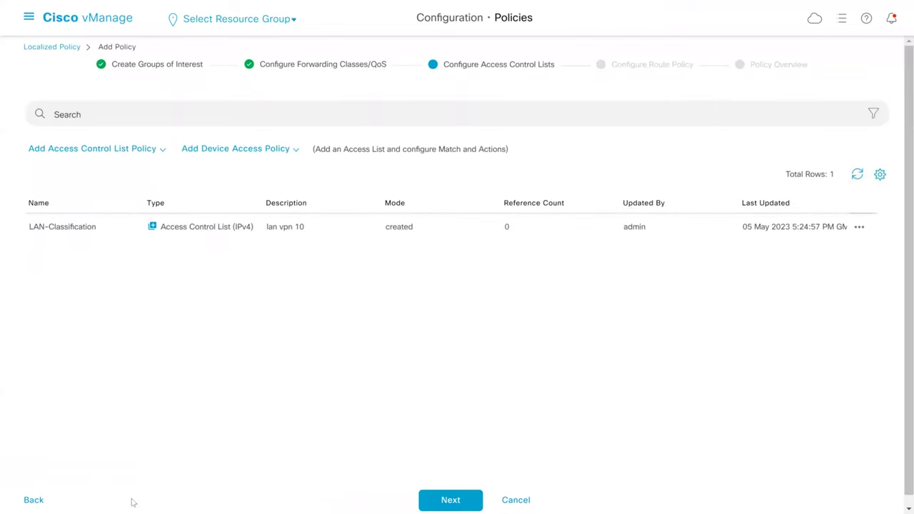
# Return to the policy's QoS map stage, run sh run vpn 0 on DC1-vEdge1 in SecureCRT, and copy the qos-map name WAN-QOS.
pyautogui.click(33, 500)
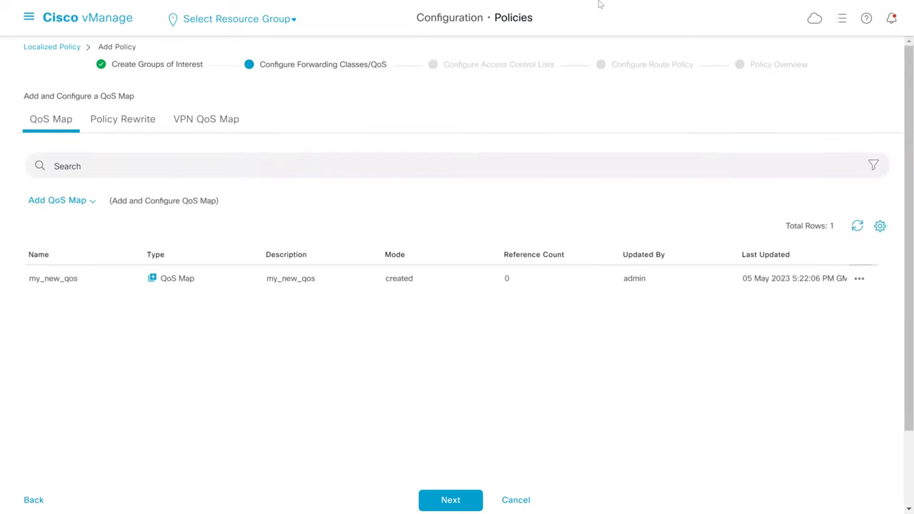
pyautogui.hotkey('alt', 'Tab')
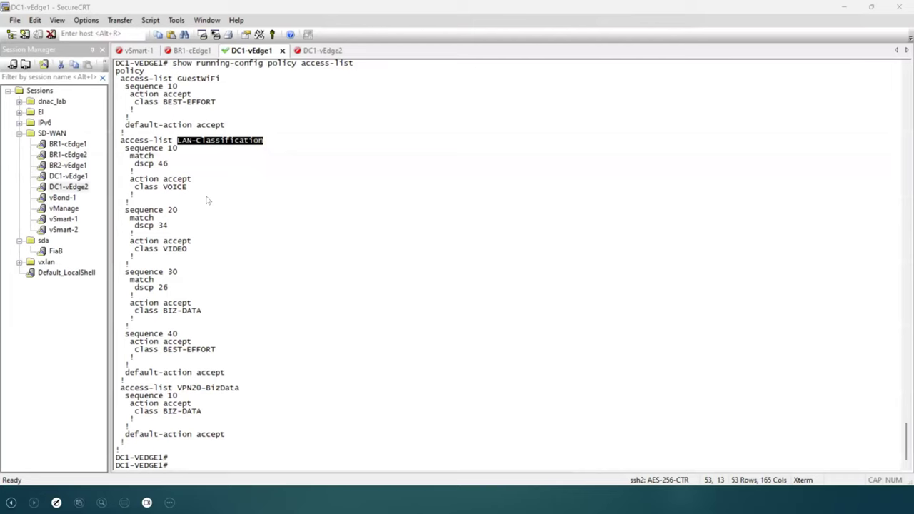
pyautogui.click(184, 292)
pyautogui.write('sh run vpn 0')
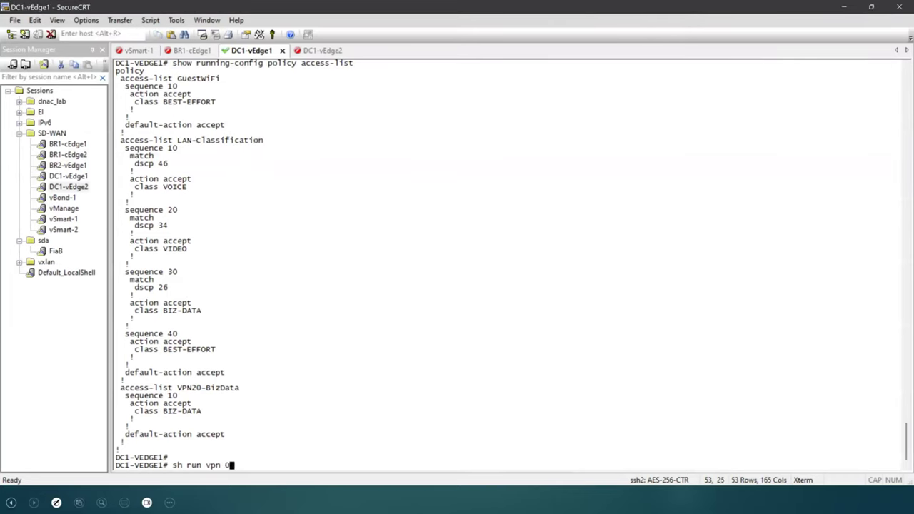
pyautogui.press('Return')
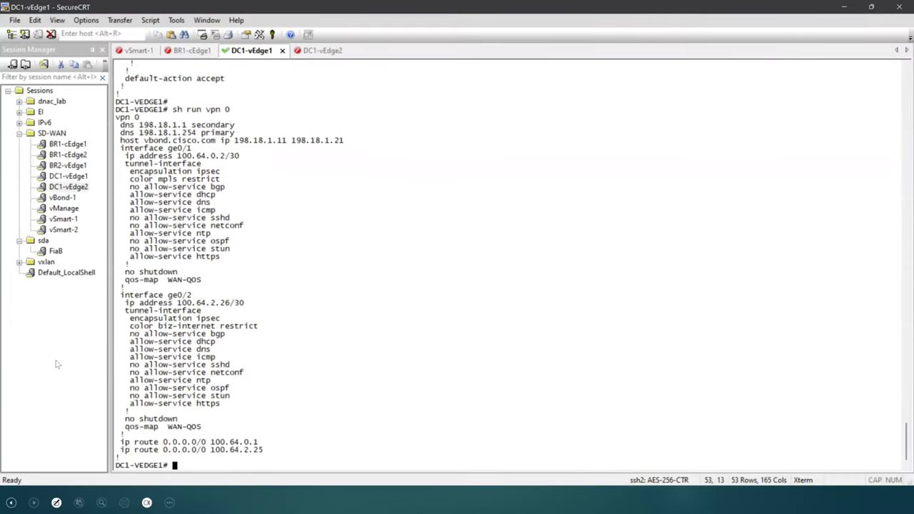
pyautogui.moveTo(169, 427); pyautogui.dragTo(202, 428)
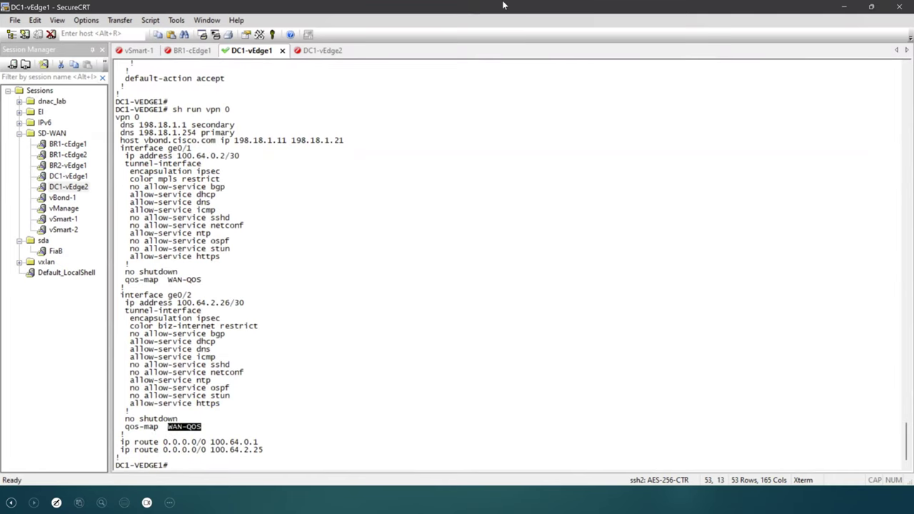
pyautogui.press('super')
pyautogui.click(719, 500)
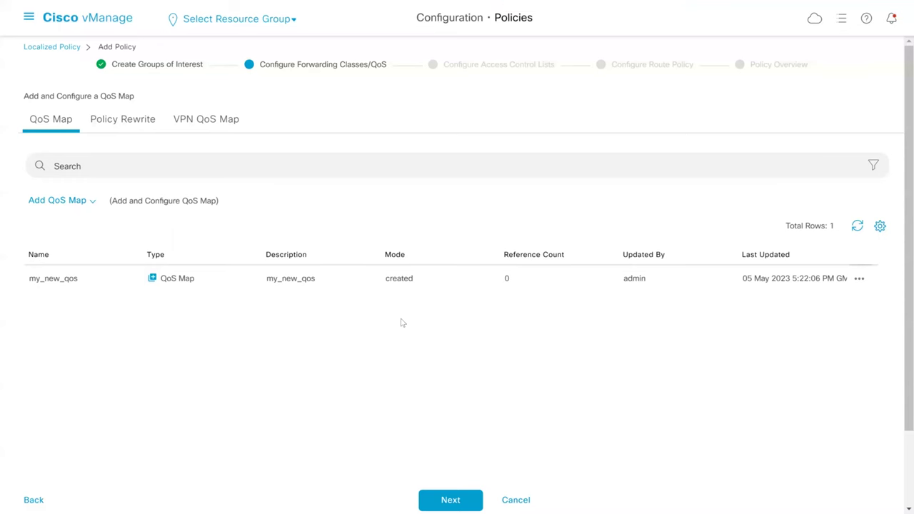
# Try to rename the my_new_qos QoS map to WAN-QOS in vManage and save the policy.
pyautogui.click(859, 280)
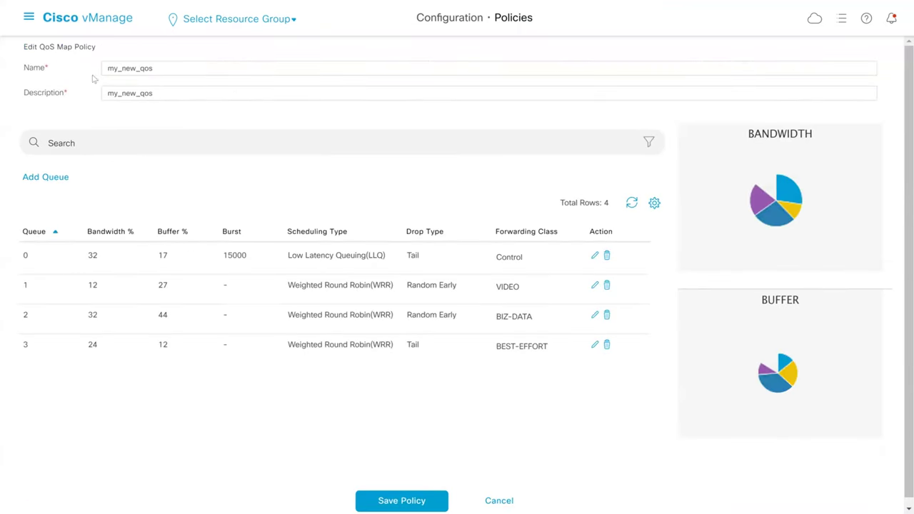
pyautogui.doubleClick(151, 70)
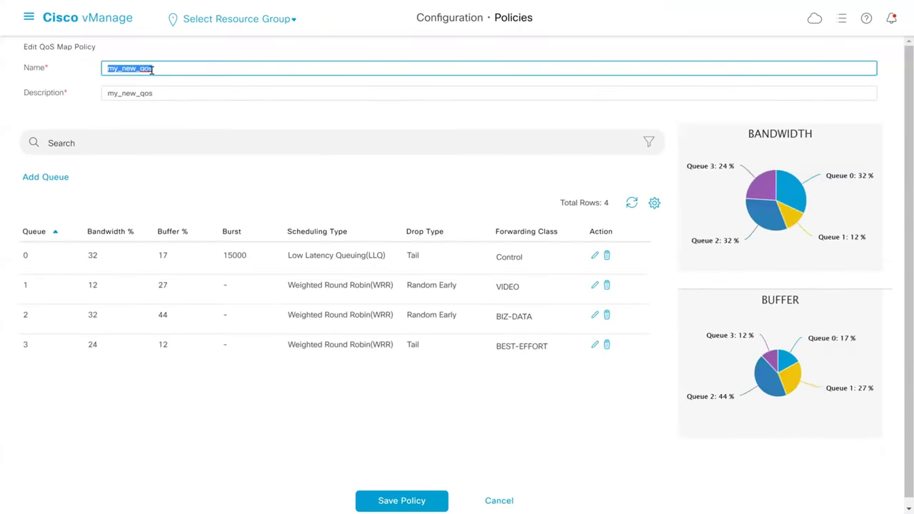
pyautogui.write('WAN-QOS')
pyautogui.click(380, 498)
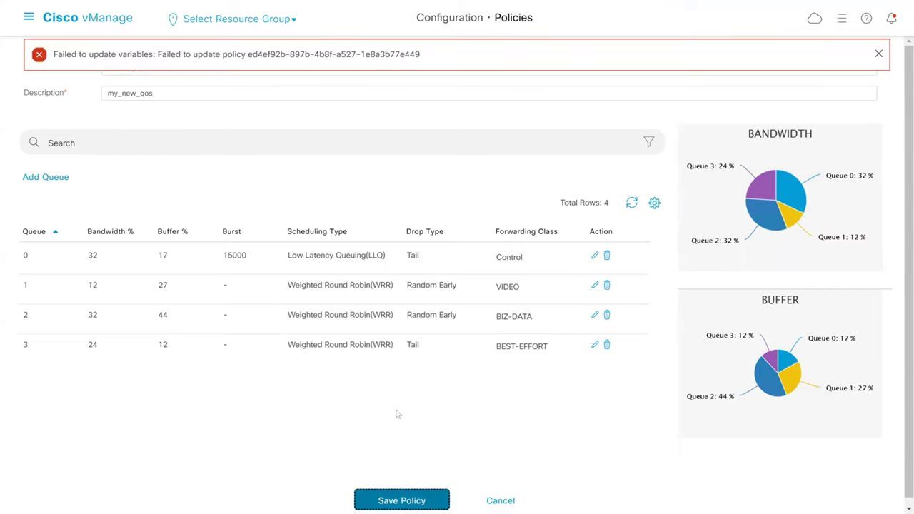